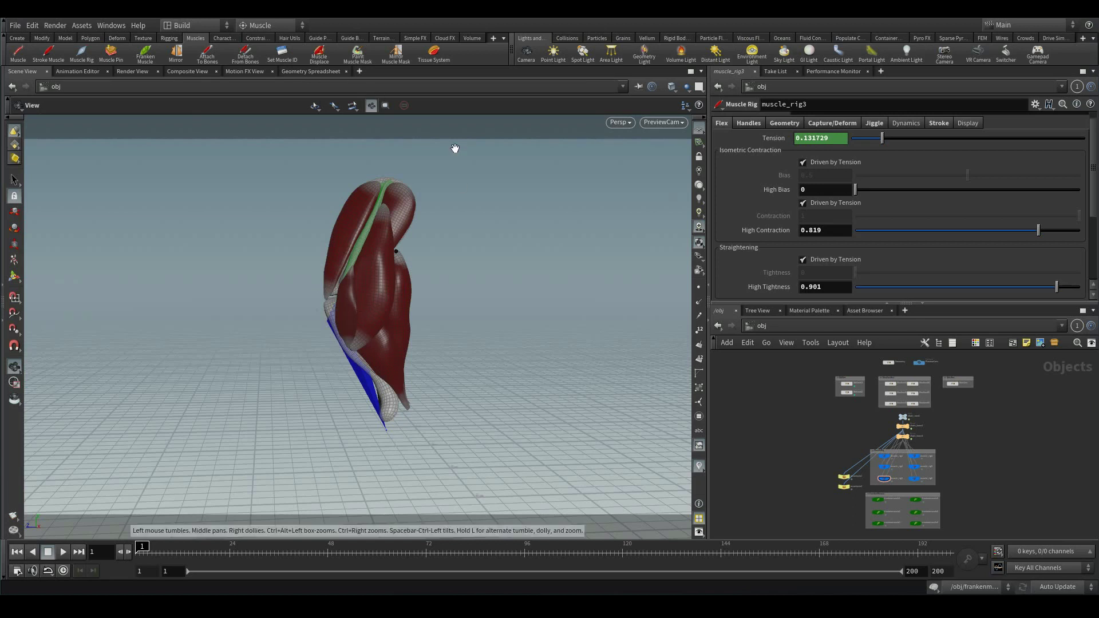
- Display the skin geometry over the leg muscles to inspect how it encloses them, and hide it again
{"action": "left_click", "coordinate": [967, 382]}
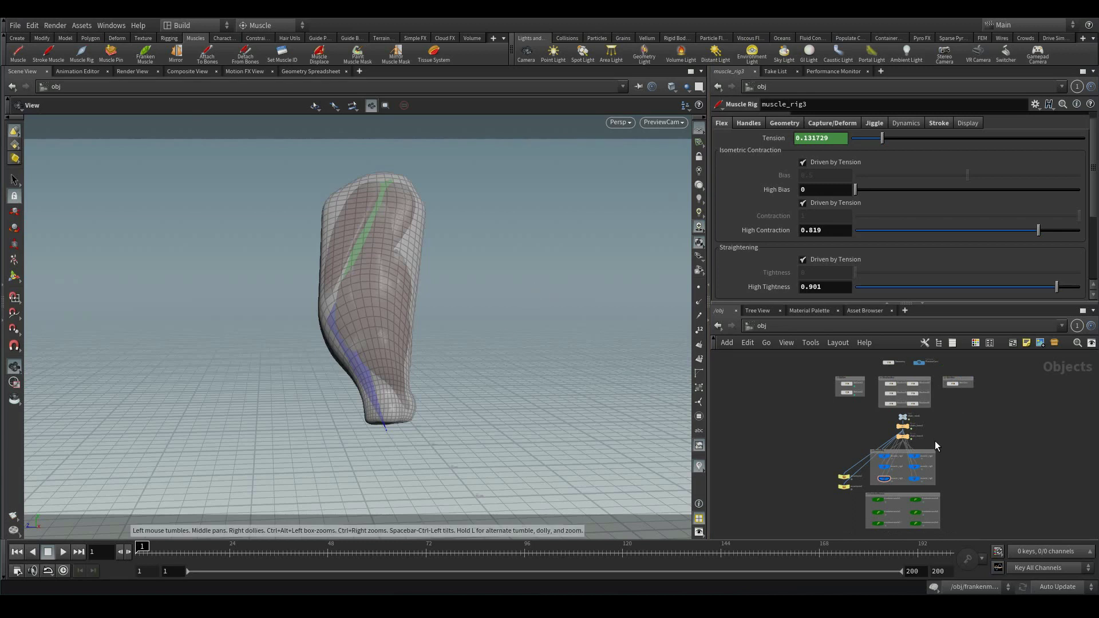
{"action": "left_click_drag", "start_coordinate": [898, 427], "coordinate": [899, 427]}
{"action": "left_click", "coordinate": [917, 417]}
{"action": "left_click", "coordinate": [743, 424]}
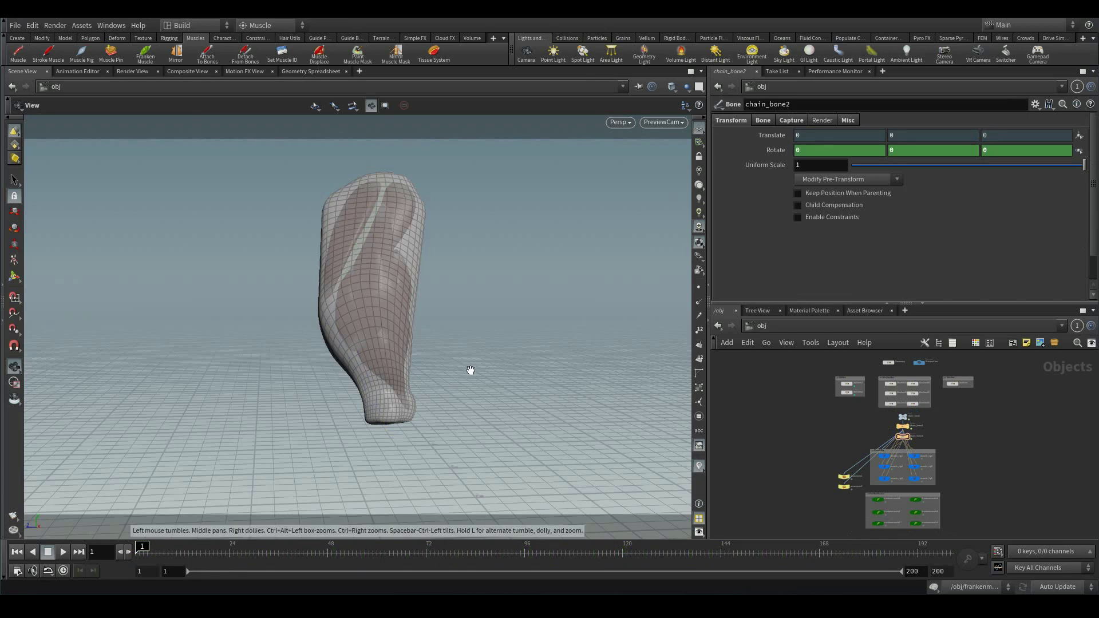
{"action": "left_click_drag", "start_coordinate": [472, 300], "coordinate": [544, 369]}
{"action": "left_click", "coordinate": [965, 373]}
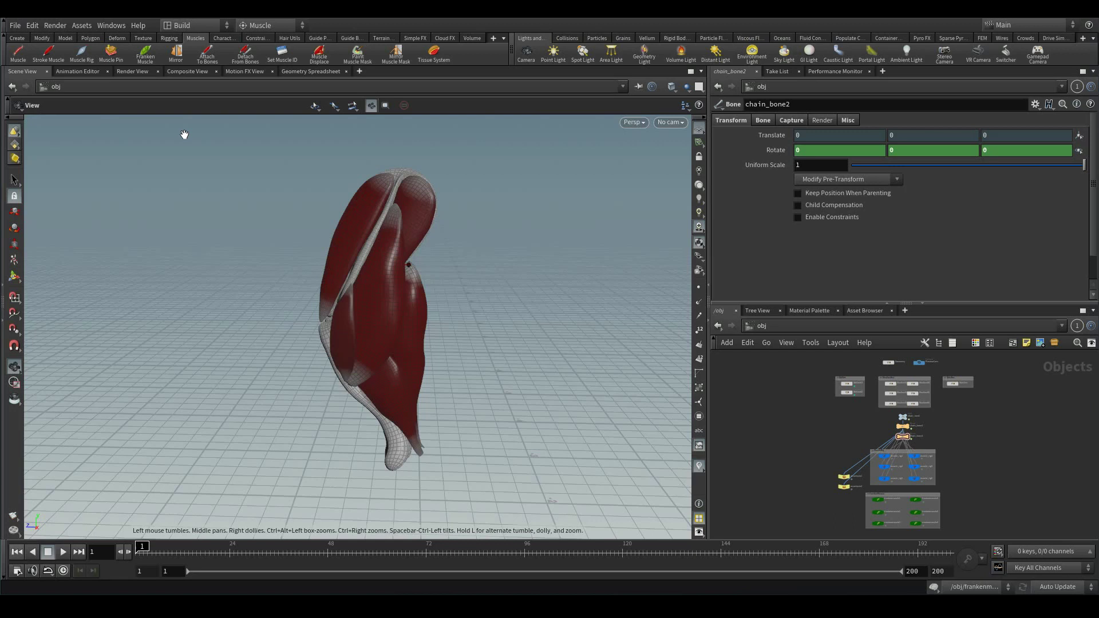
- Start the Tissue System tool and assign SkinGeo as the skin object
{"action": "left_click", "coordinate": [434, 53]}
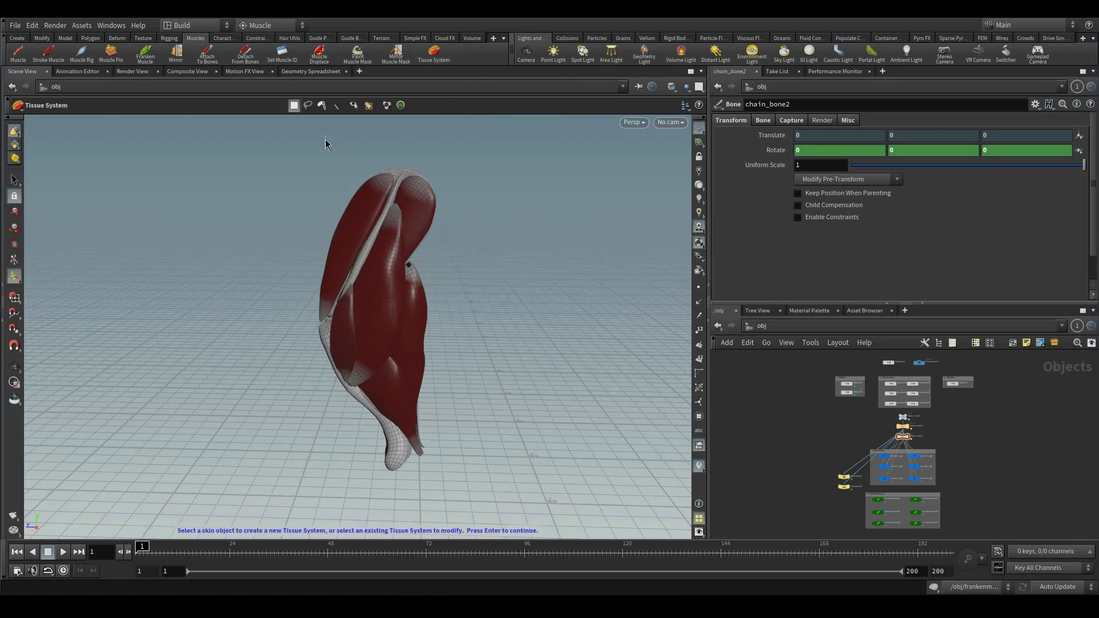
{"action": "key", "text": "Return"}
{"action": "scroll", "coordinate": [980, 414], "scroll_direction": "up", "scroll_amount": 3}
{"action": "left_click", "coordinate": [919, 395]}
{"action": "right_click", "coordinate": [497, 244]}
{"action": "left_click", "coordinate": [524, 273]}
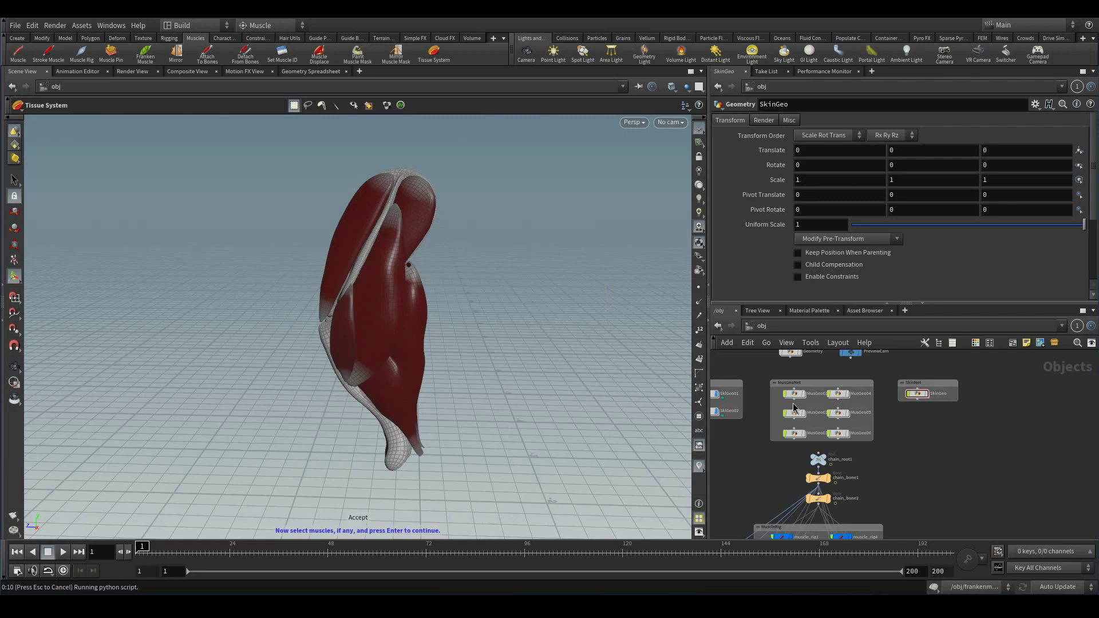
- Assign all six frankenmuscle objects as the muscles of the tissue system
{"action": "mouse_move", "coordinate": [930, 475]}
{"action": "middle_mouse_down"}
{"action": "mouse_move", "coordinate": [966, 363]}
{"action": "mouse_move", "coordinate": [962, 394]}
{"action": "middle_mouse_up"}
{"action": "left_click_drag", "start_coordinate": [949, 486], "coordinate": [803, 427]}
{"action": "right_click", "coordinate": [552, 319]}
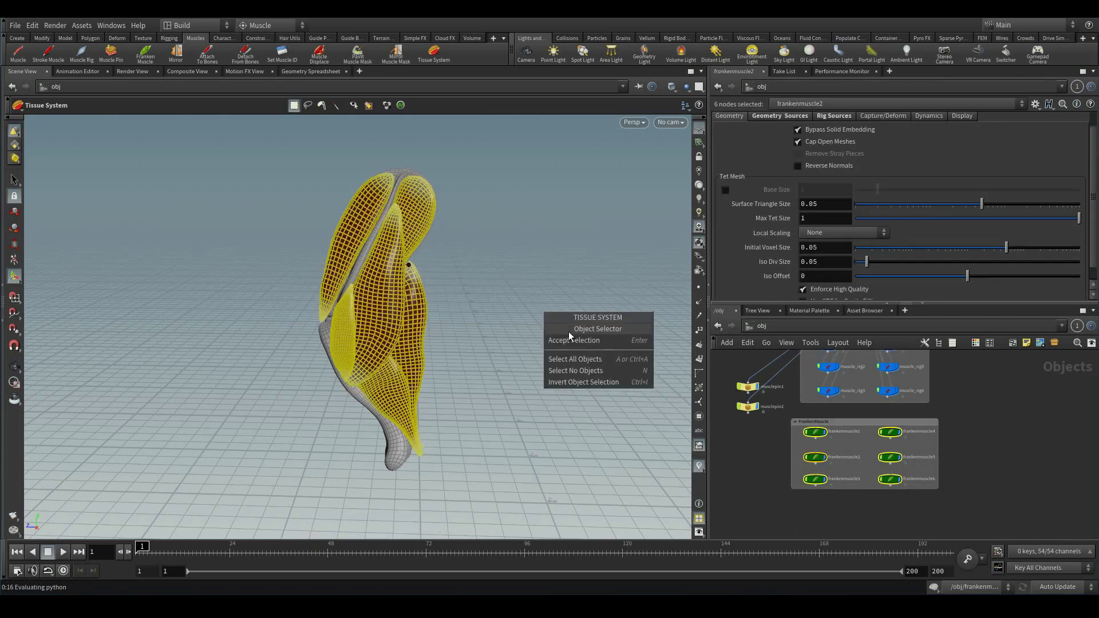
{"action": "left_click", "coordinate": [570, 340]}
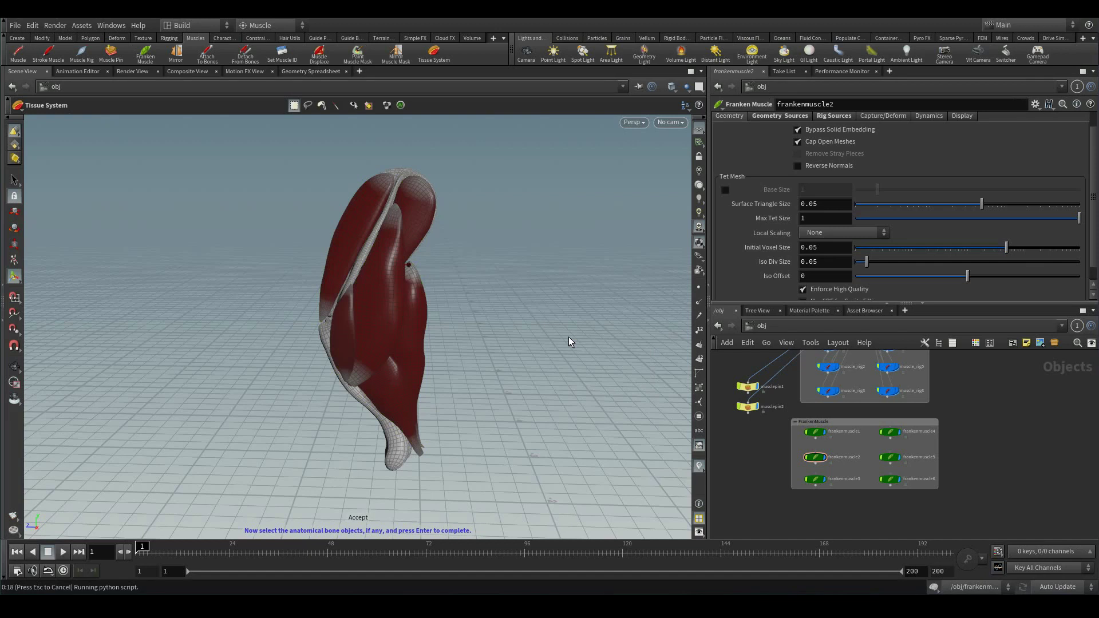
- Assign SklGeo01 and SklGeo02 as the anatomical bone objects to complete the tissue system
{"action": "scroll", "coordinate": [864, 469], "scroll_direction": "up", "scroll_amount": 5}
{"action": "left_click_drag", "start_coordinate": [844, 462], "coordinate": [807, 414]}
{"action": "right_click", "coordinate": [562, 290]}
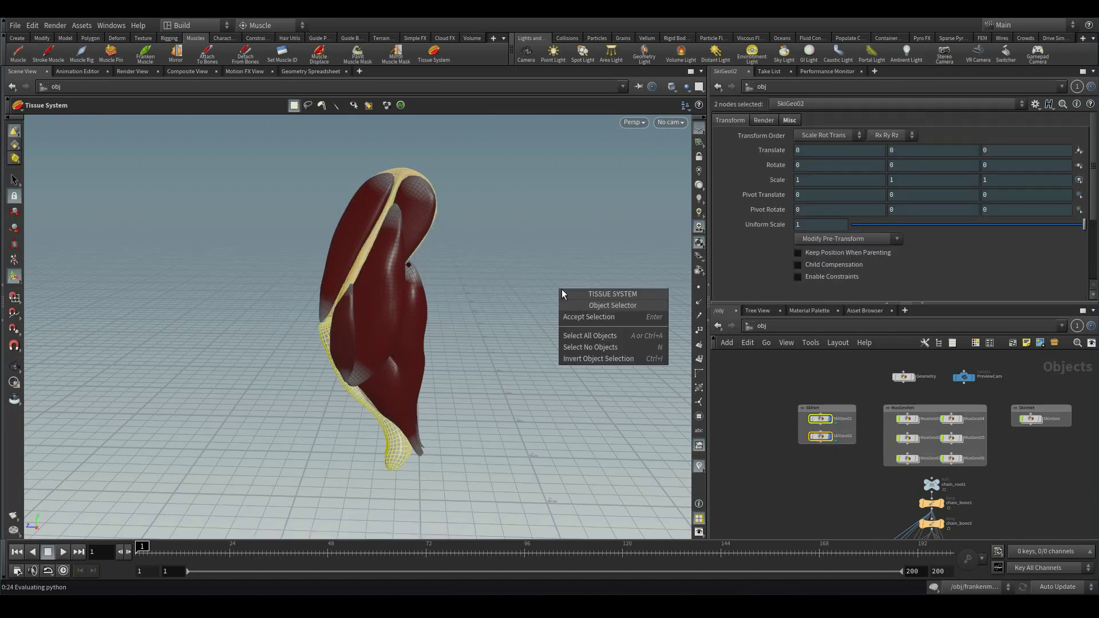
{"action": "left_click", "coordinate": [582, 317]}
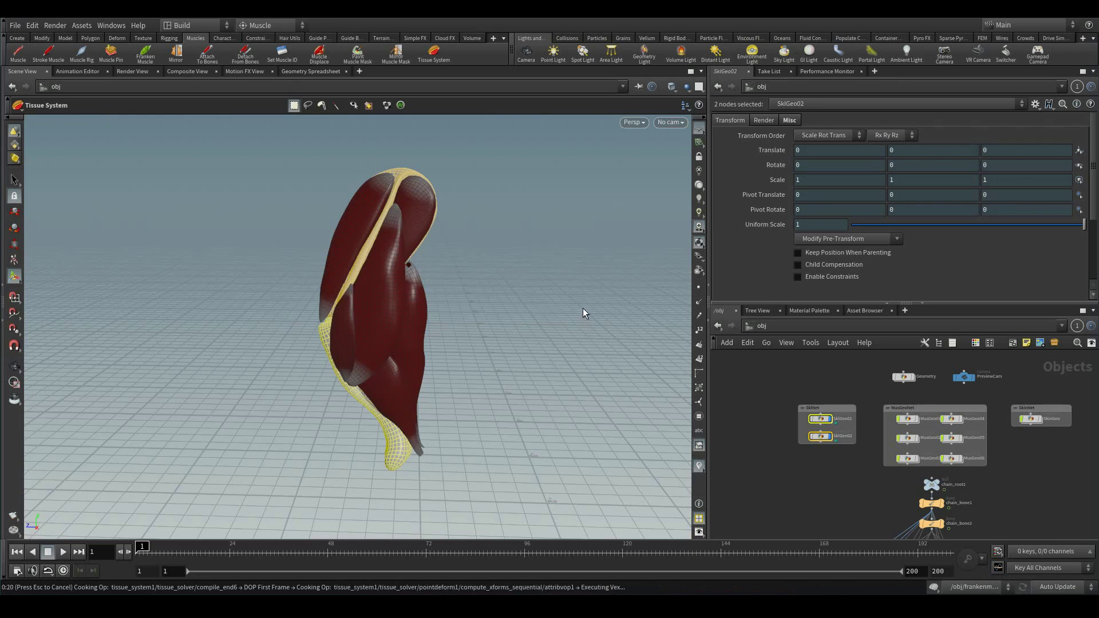
- Save the scene and enter the tissue_system1 network
{"action": "key", "text": "ctrl+s"}
{"action": "middle_click_drag", "start_coordinate": [900, 497], "coordinate": [943, 356]}
{"action": "middle_click_drag", "start_coordinate": [952, 458], "coordinate": [971, 364]}
{"action": "middle_click_drag", "start_coordinate": [959, 433], "coordinate": [944, 416]}
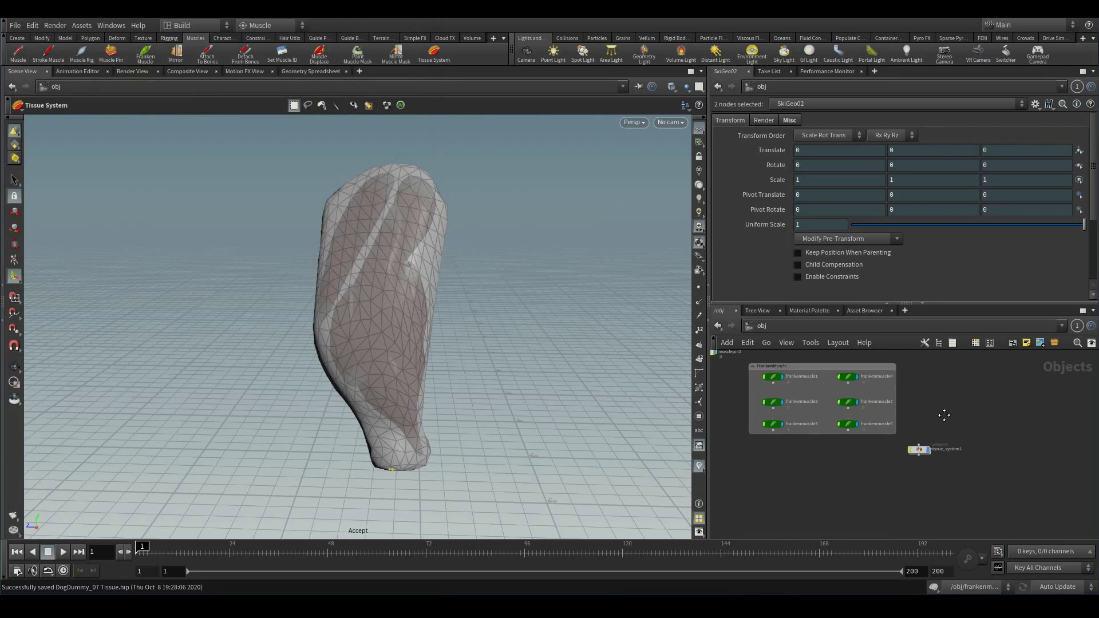
{"action": "scroll", "coordinate": [944, 415], "scroll_direction": "up", "scroll_amount": 3}
{"action": "scroll", "coordinate": [940, 437], "scroll_direction": "up", "scroll_amount": 1}
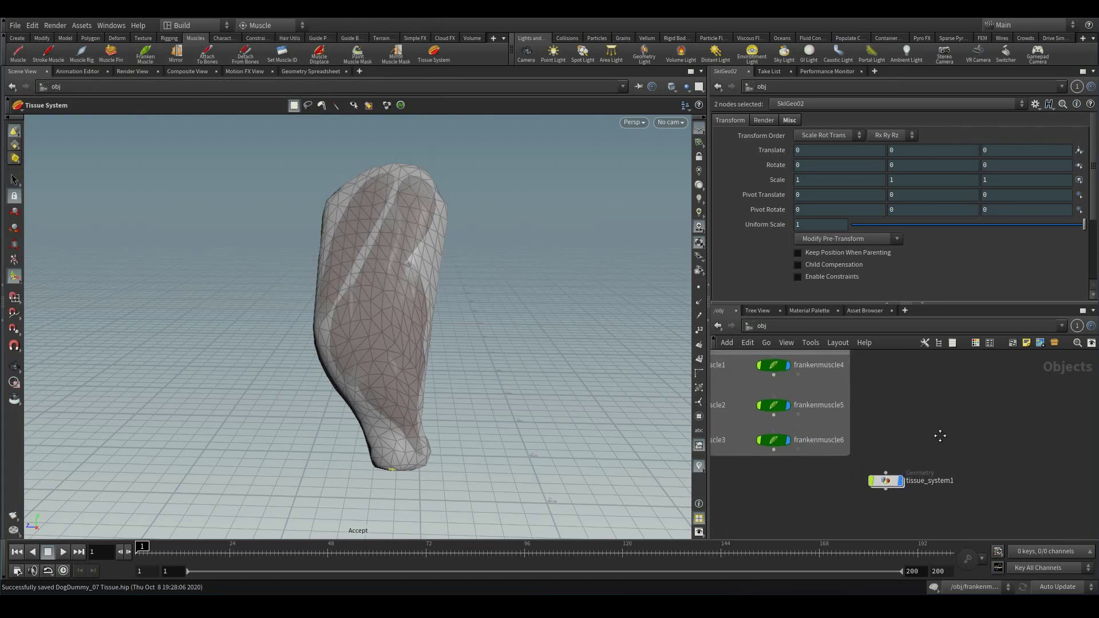
{"action": "double_click", "coordinate": [887, 499]}
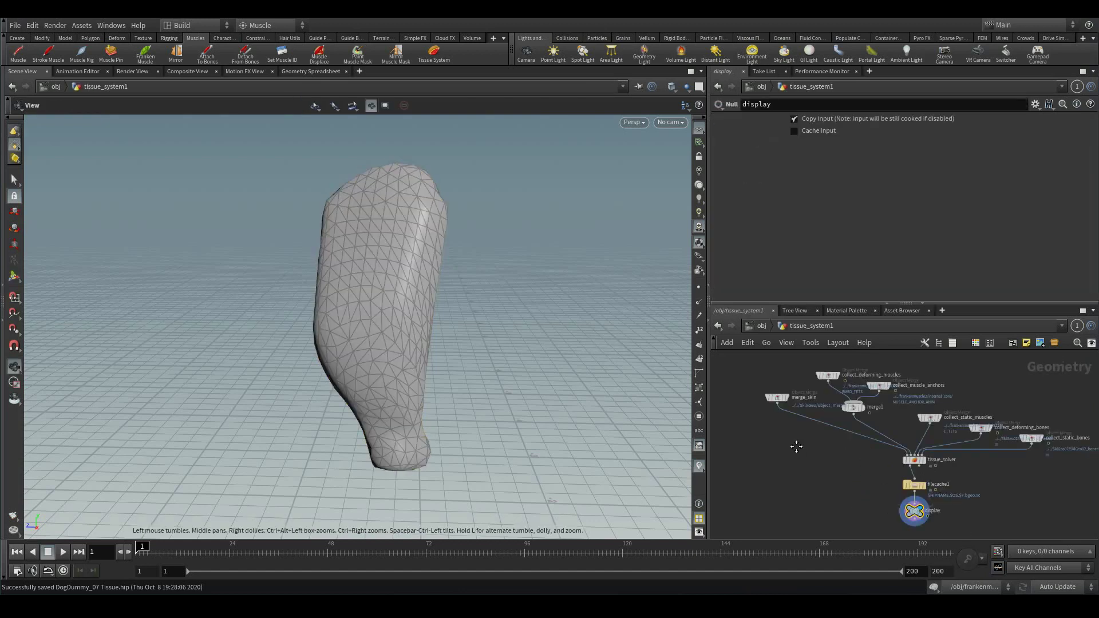
- Display the merge_skin node's output and inspect the skin mesh from another angle
{"action": "left_click", "coordinate": [780, 403]}
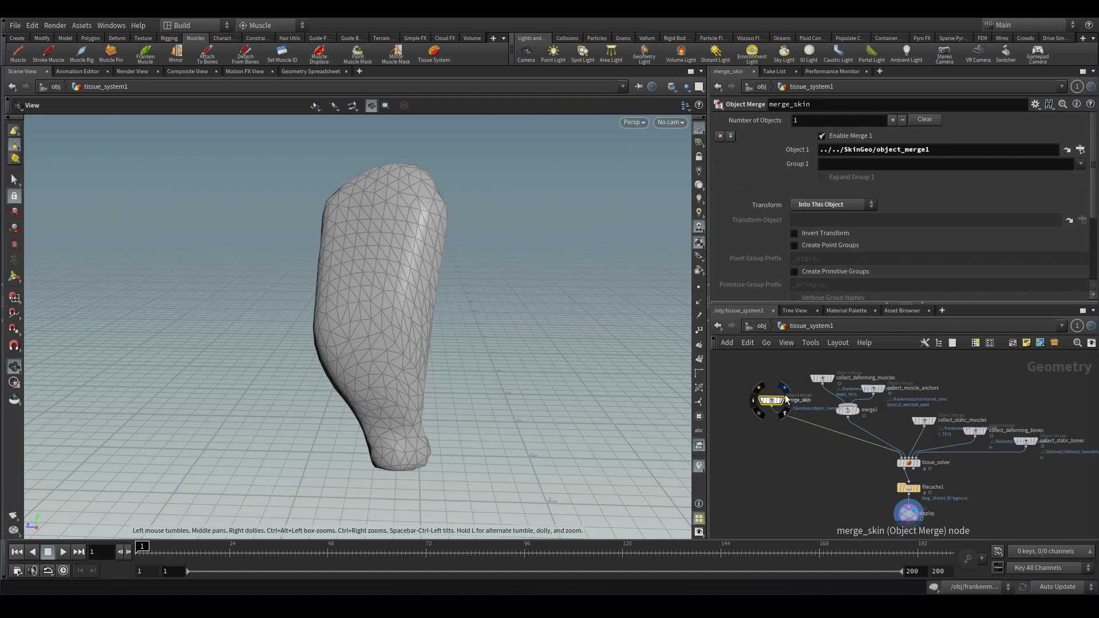
{"action": "left_click", "coordinate": [781, 401]}
{"action": "scroll", "coordinate": [772, 433], "scroll_direction": "up", "scroll_amount": 5}
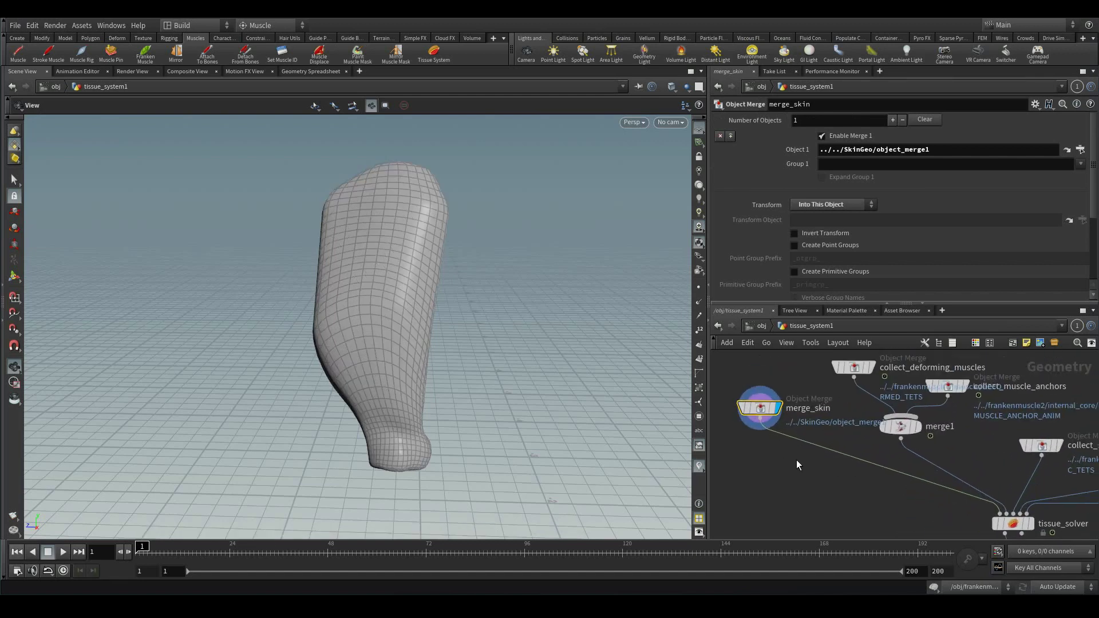
{"action": "left_click_drag", "start_coordinate": [488, 341], "coordinate": [531, 359]}
{"action": "middle_click_drag", "start_coordinate": [811, 496], "coordinate": [801, 517]}
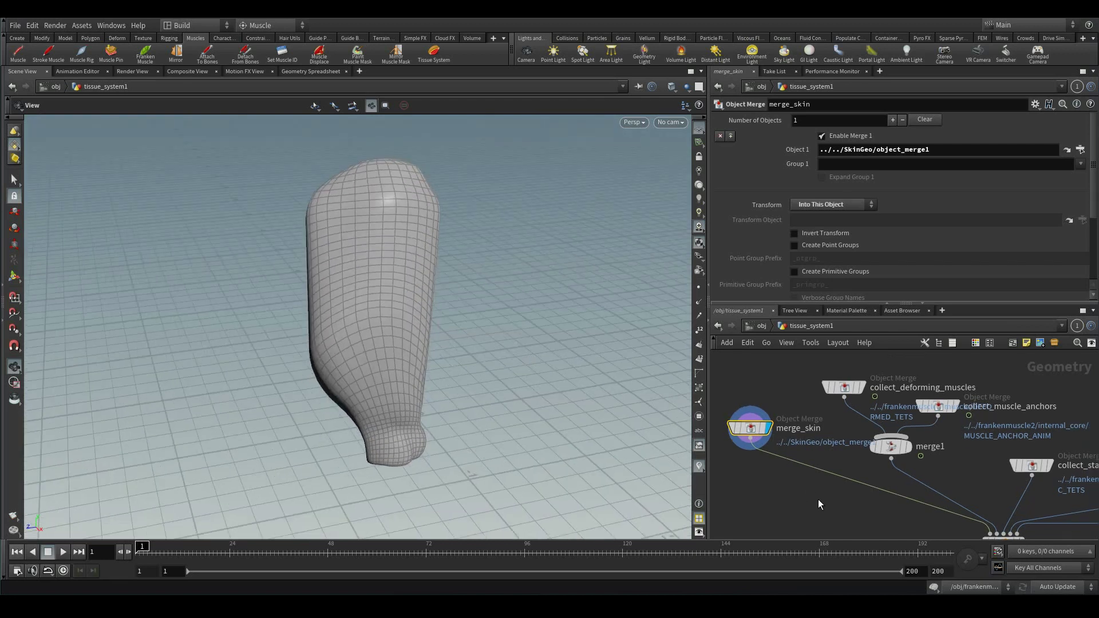
- Inspect the outputs of collect_deforming_muscles and merge1, scrubbing the timeline to frame 21 to see the muscles and anchors move
{"action": "left_click", "coordinate": [862, 389]}
{"action": "left_click", "coordinate": [865, 388]}
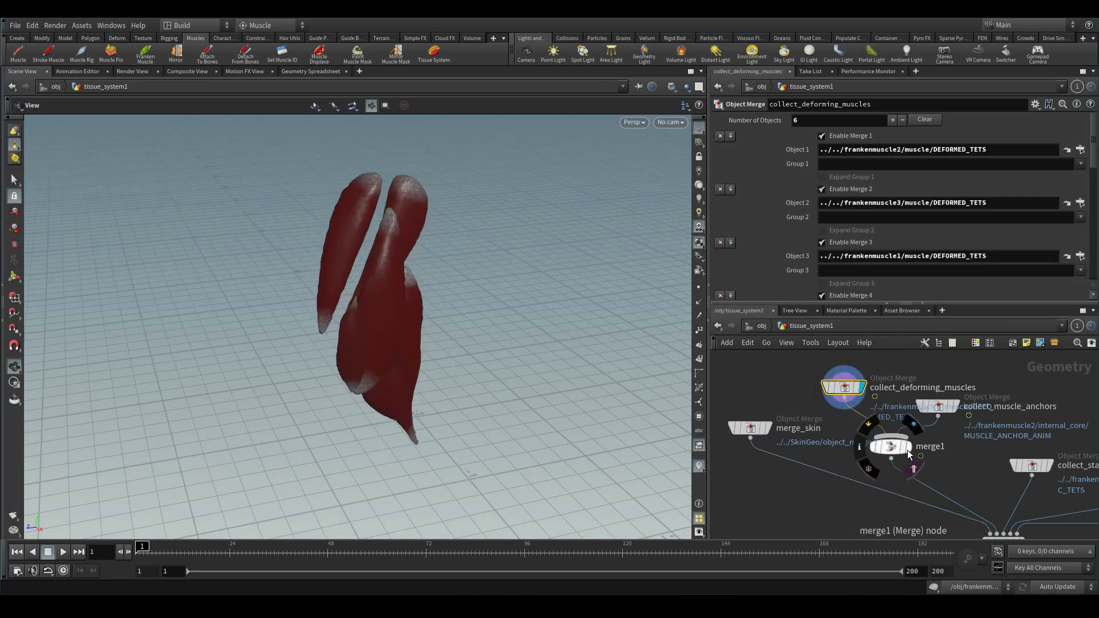
{"action": "left_click", "coordinate": [910, 446]}
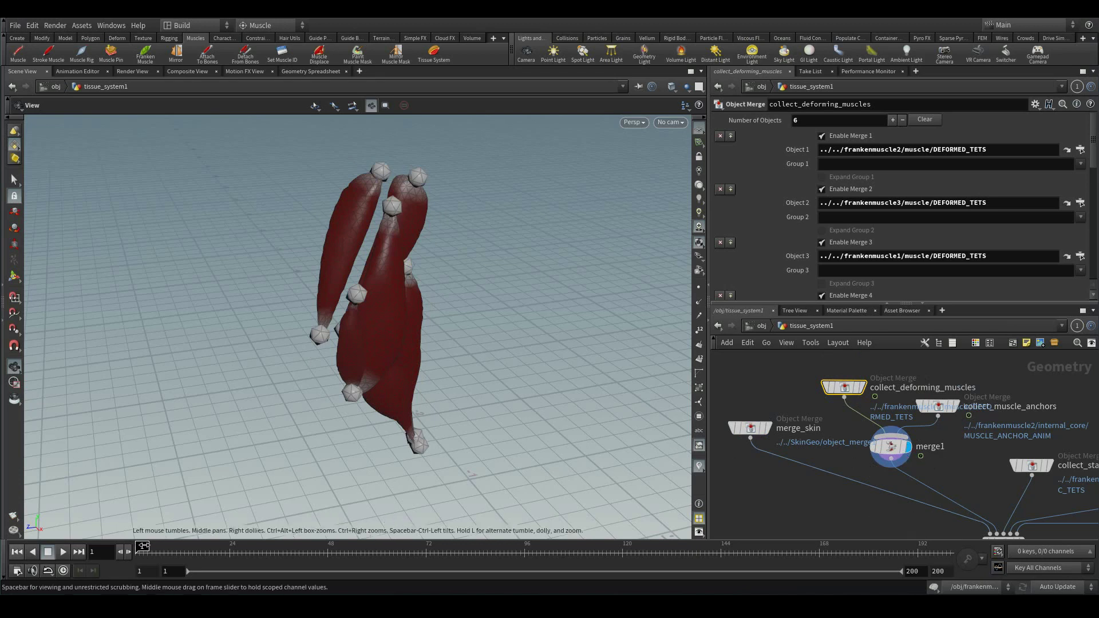
{"action": "left_click_drag", "start_coordinate": [154, 547], "coordinate": [221, 549]}
{"action": "left_click_drag", "start_coordinate": [535, 387], "coordinate": [518, 336]}
{"action": "mouse_move", "coordinate": [209, 549]}
{"action": "left_mouse_down"}
{"action": "mouse_move", "coordinate": [145, 547]}
{"action": "mouse_move", "coordinate": [219, 547]}
{"action": "left_mouse_up"}
- Inspect the outputs of collect_static_muscles and collect_deforming_bones, scrubbing to frame 23 to check the animation
{"action": "middle_click_drag", "start_coordinate": [977, 450], "coordinate": [847, 404]}
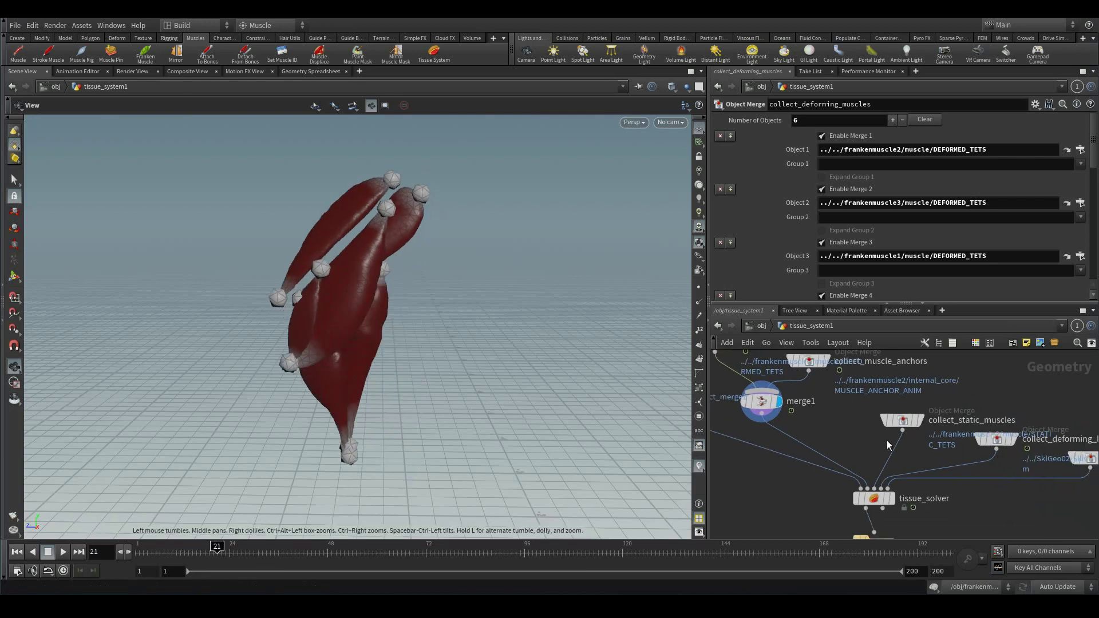
{"action": "left_click", "coordinate": [922, 420]}
{"action": "middle_click_drag", "start_coordinate": [985, 517], "coordinate": [909, 499]}
{"action": "left_click", "coordinate": [933, 420]}
{"action": "mouse_move", "coordinate": [217, 552]}
{"action": "left_mouse_down"}
{"action": "mouse_move", "coordinate": [263, 552]}
{"action": "mouse_move", "coordinate": [225, 549]}
{"action": "left_mouse_up"}
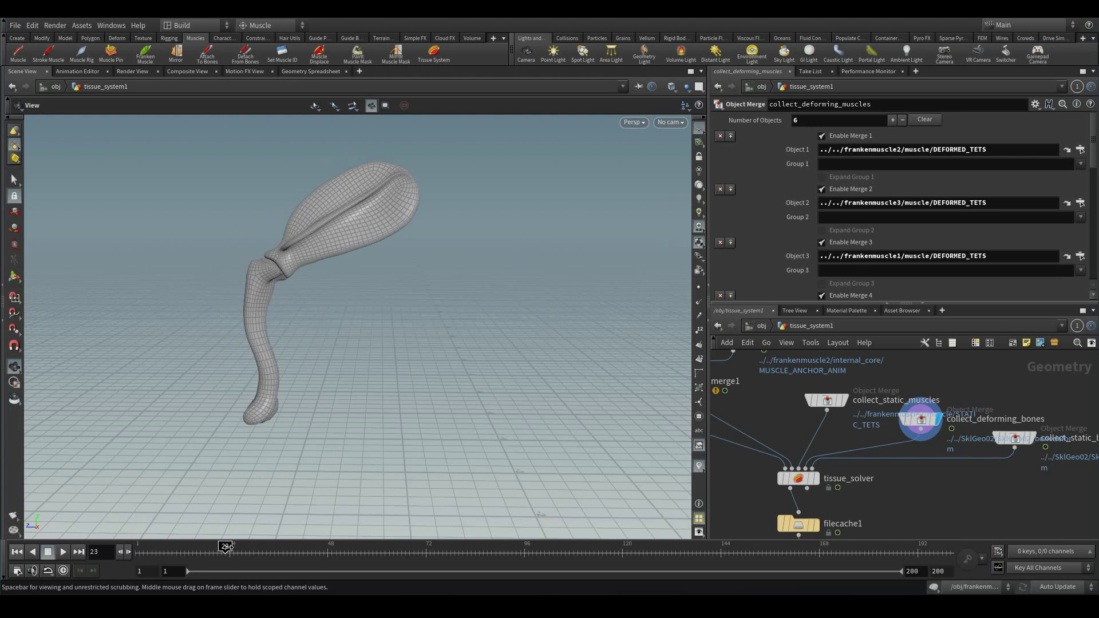
- Display the collect_static_bones node and set its Object 1 source to ../../SklGeo02/object_merge1
{"action": "left_click", "coordinate": [1030, 439]}
{"action": "middle_click_drag", "start_coordinate": [1012, 504], "coordinate": [866, 497]}
{"action": "right_click_drag", "start_coordinate": [899, 498], "coordinate": [906, 519]}
{"action": "middle_click_drag", "start_coordinate": [896, 508], "coordinate": [897, 528]}
{"action": "left_click", "coordinate": [867, 449]}
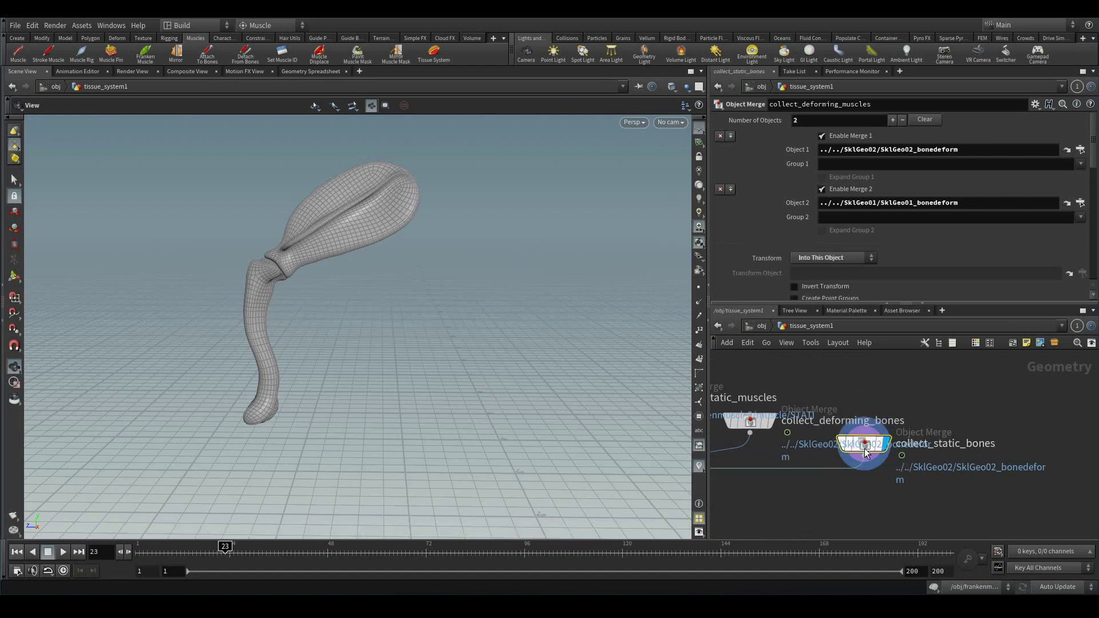
{"action": "left_click", "coordinate": [1081, 150]}
{"action": "scroll", "coordinate": [1029, 178], "scroll_direction": "down", "scroll_amount": 3}
{"action": "left_click", "coordinate": [1038, 131]}
{"action": "left_click", "coordinate": [1003, 246]}
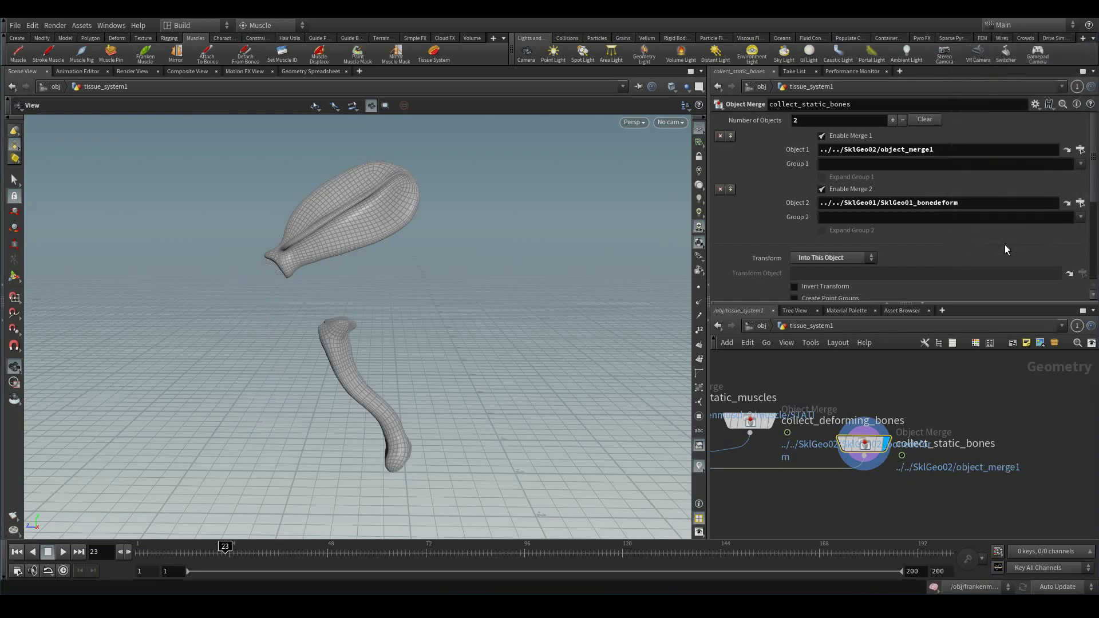
- Set the Object 2 source of collect_static_bones to ../../SklGeo01/object_merge1 and return the timeline to frame 1
{"action": "left_click", "coordinate": [1080, 203]}
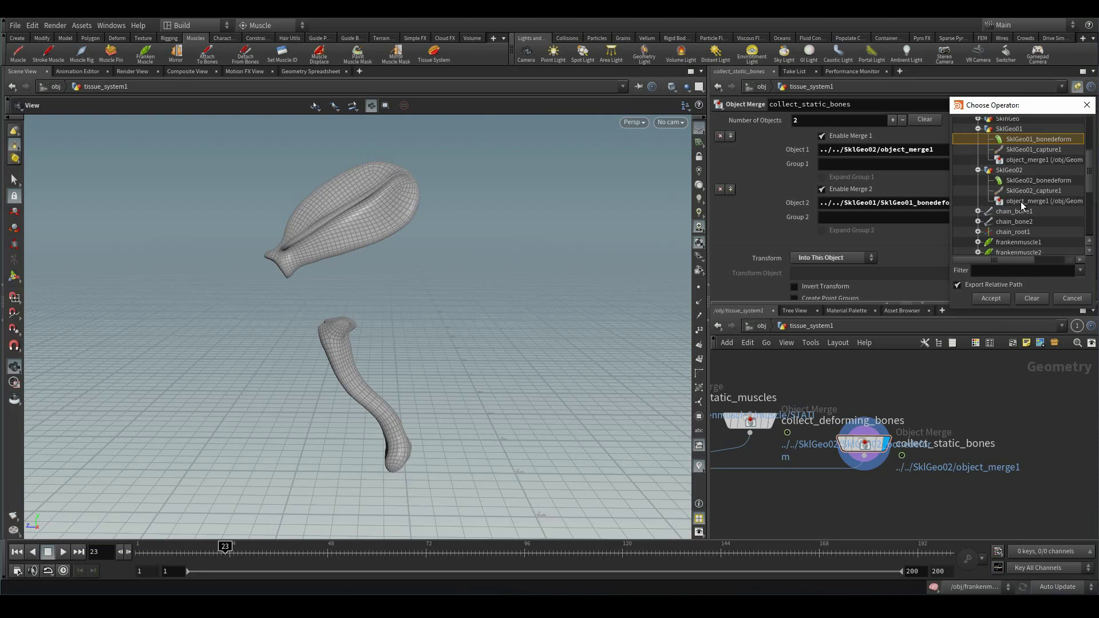
{"action": "left_click", "coordinate": [1020, 161]}
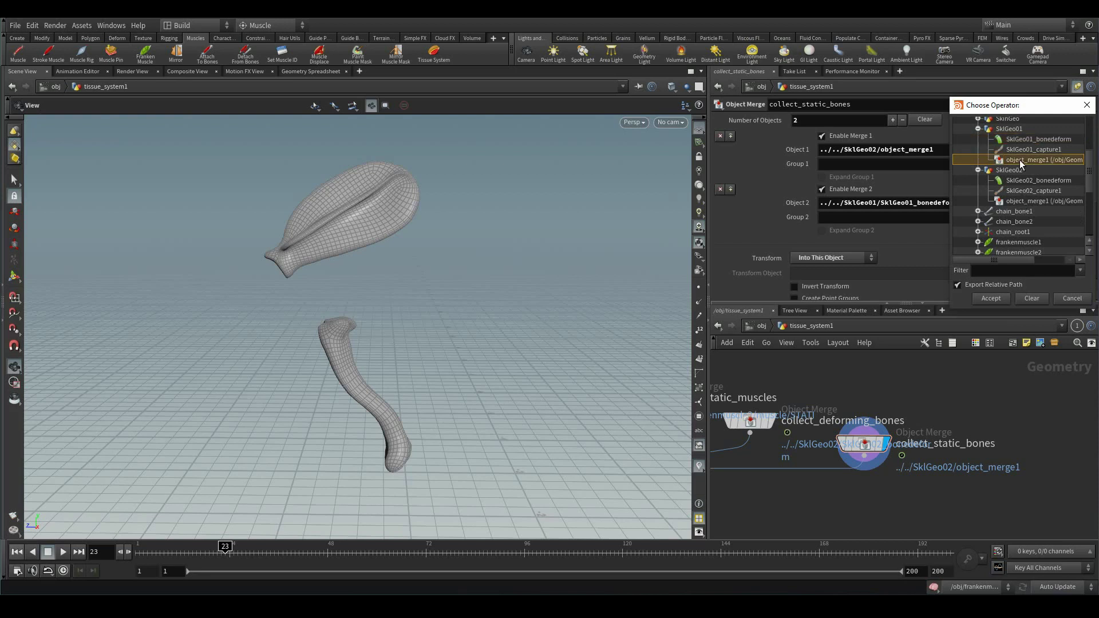
{"action": "left_click", "coordinate": [1001, 299]}
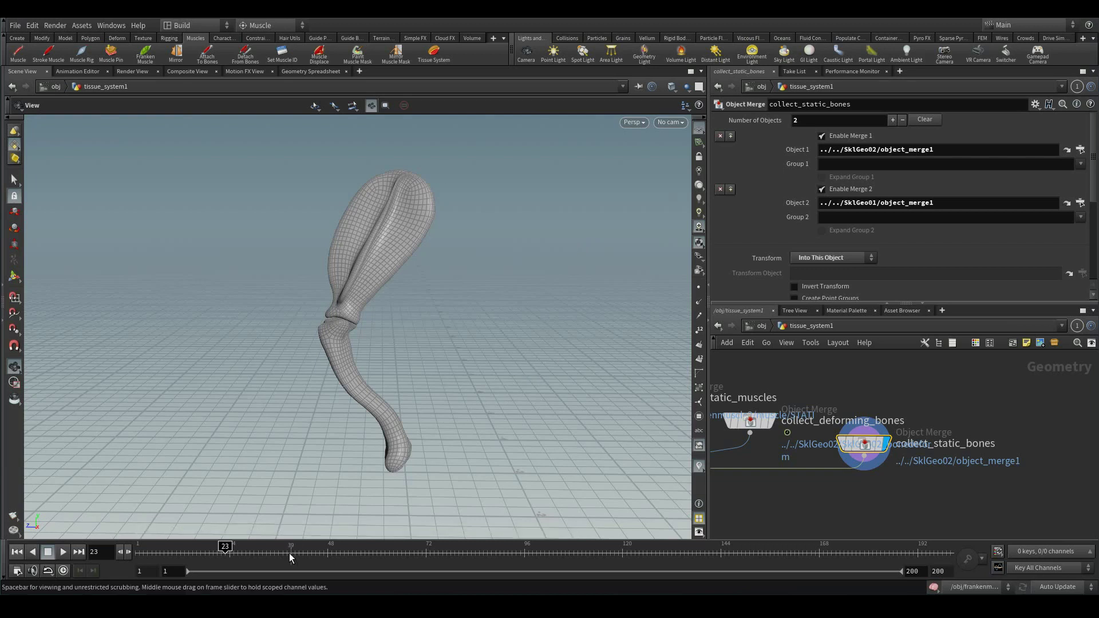
{"action": "left_click_drag", "start_coordinate": [162, 551], "coordinate": [118, 540]}
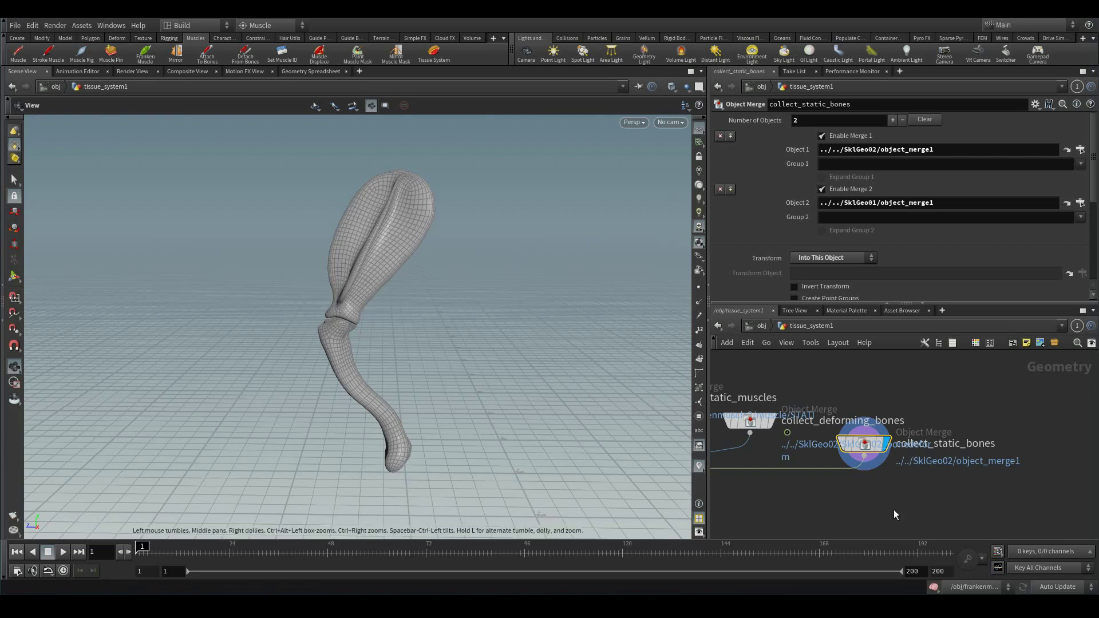
- Select the tissue_solver node and display its output in the viewport
{"action": "middle_click_drag", "start_coordinate": [873, 493], "coordinate": [1019, 412]}
{"action": "right_click_drag", "start_coordinate": [1010, 471], "coordinate": [966, 446]}
{"action": "middle_click_drag", "start_coordinate": [967, 446], "coordinate": [1018, 488]}
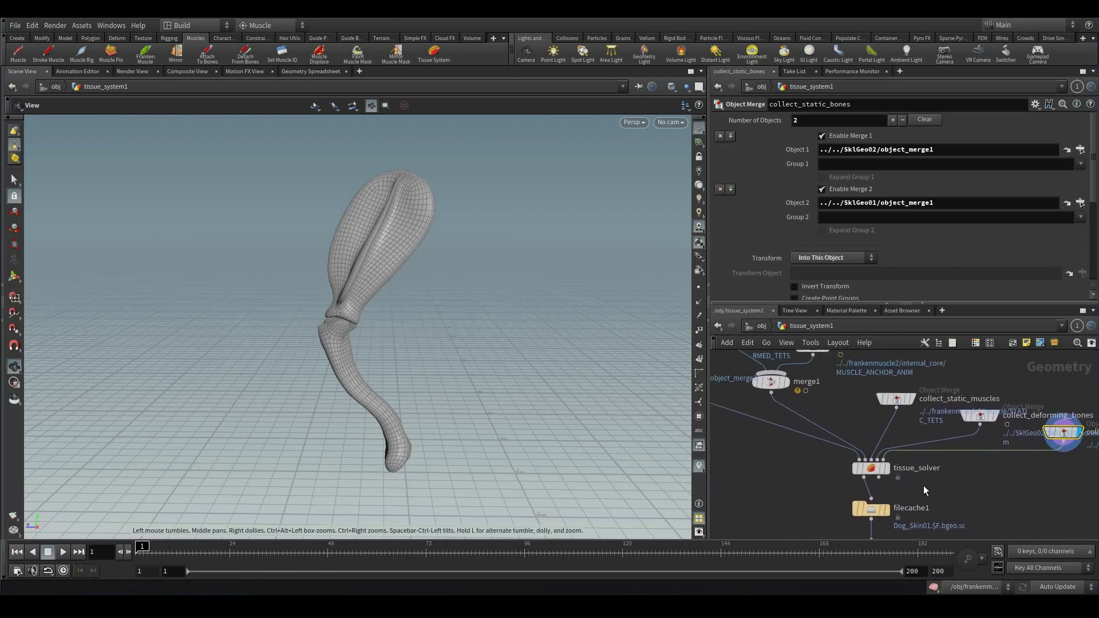
{"action": "left_click", "coordinate": [873, 473]}
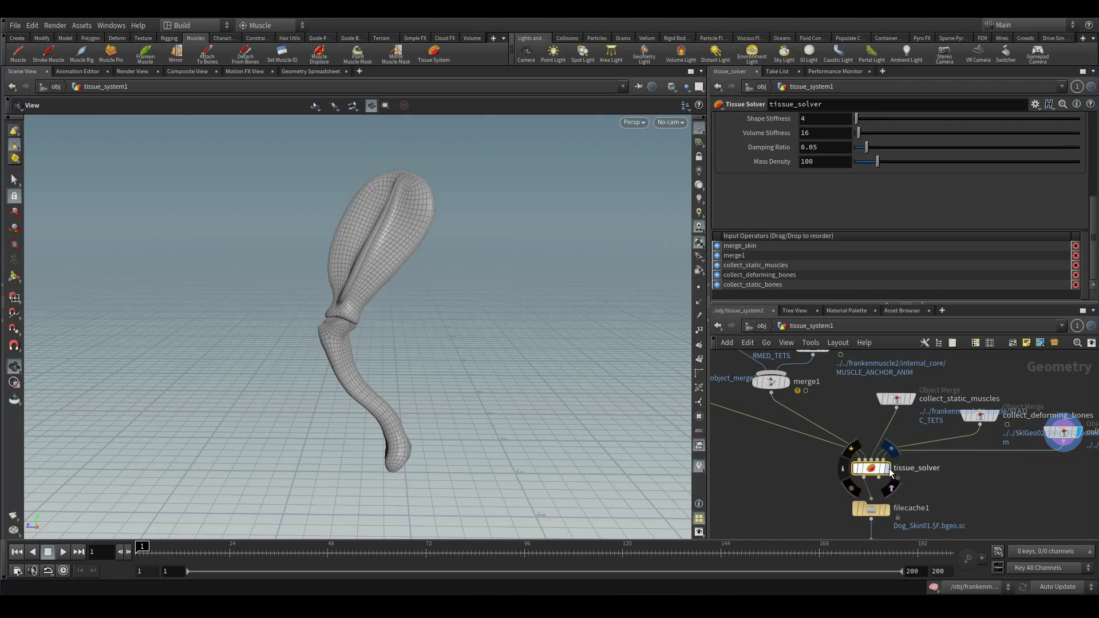
{"action": "left_click", "coordinate": [888, 470]}
{"action": "scroll", "coordinate": [1005, 480], "scroll_direction": "down", "scroll_amount": 2}
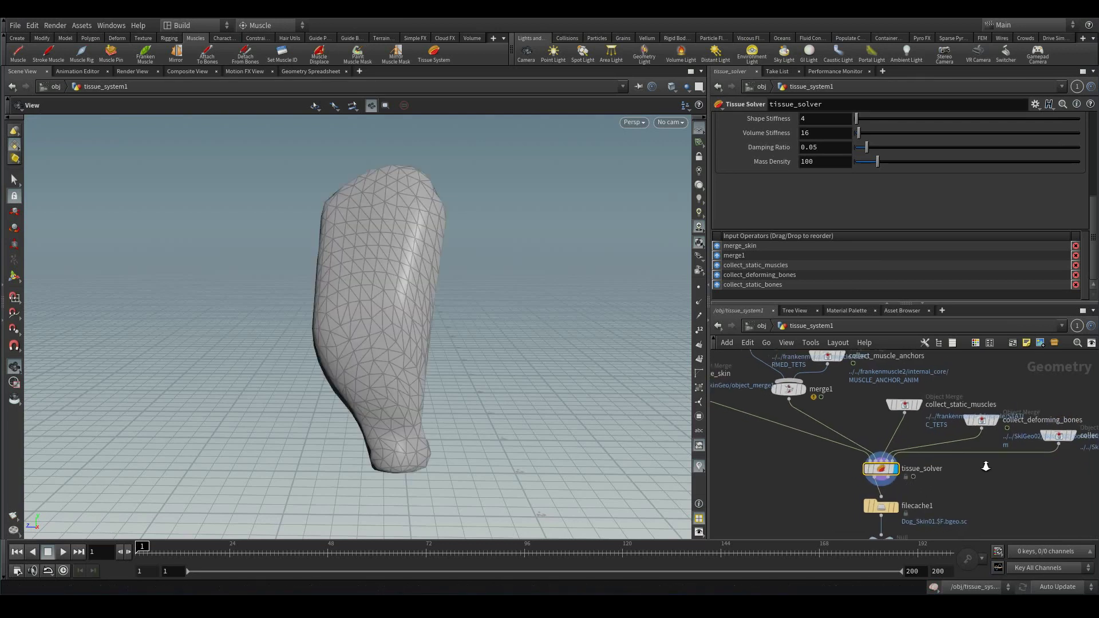
{"action": "middle_click_drag", "start_coordinate": [957, 480], "coordinate": [967, 516]}
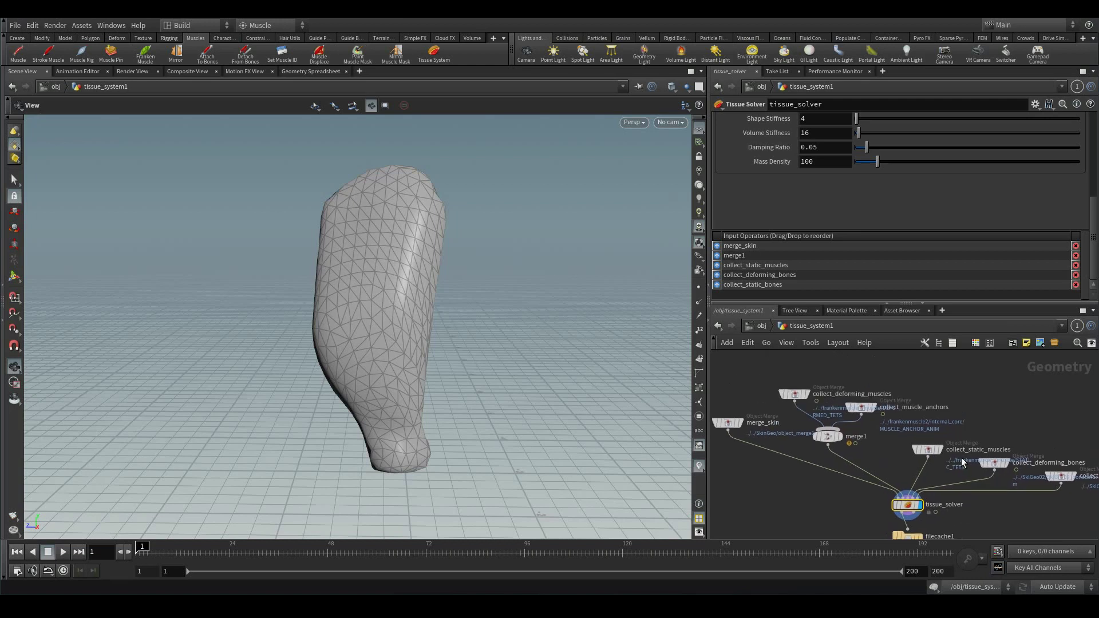
- Review the tissue solver's Tissue settings: pre-cached tissue, solid embedding, volume reduction, skin animation, collisions and attachment strength
{"action": "scroll", "coordinate": [984, 220], "scroll_direction": "up", "scroll_amount": 10}
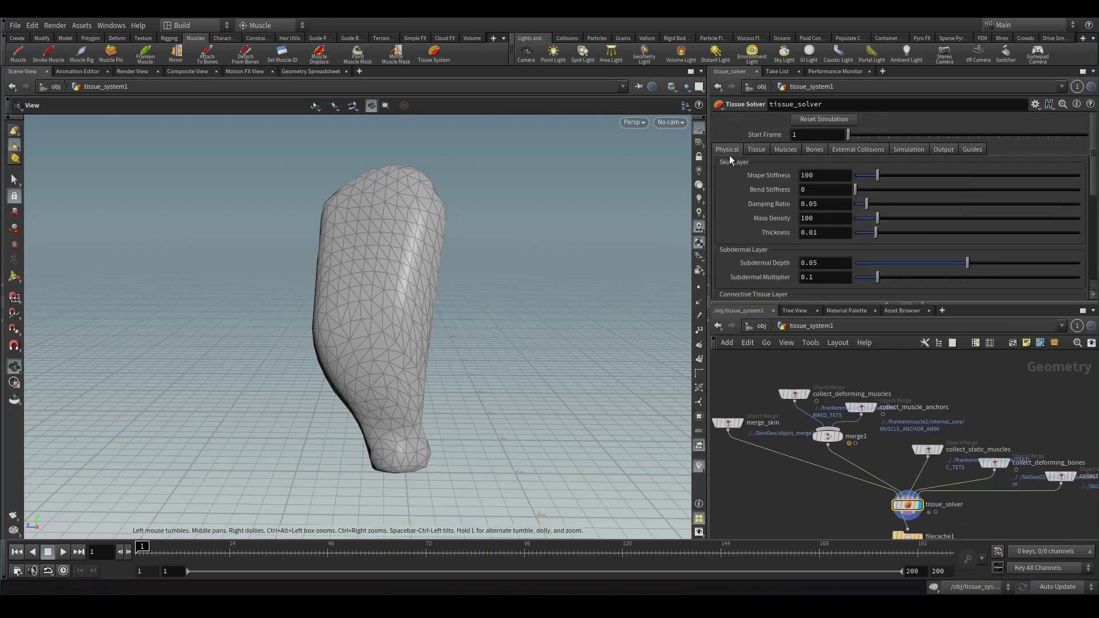
{"action": "left_click", "coordinate": [757, 151]}
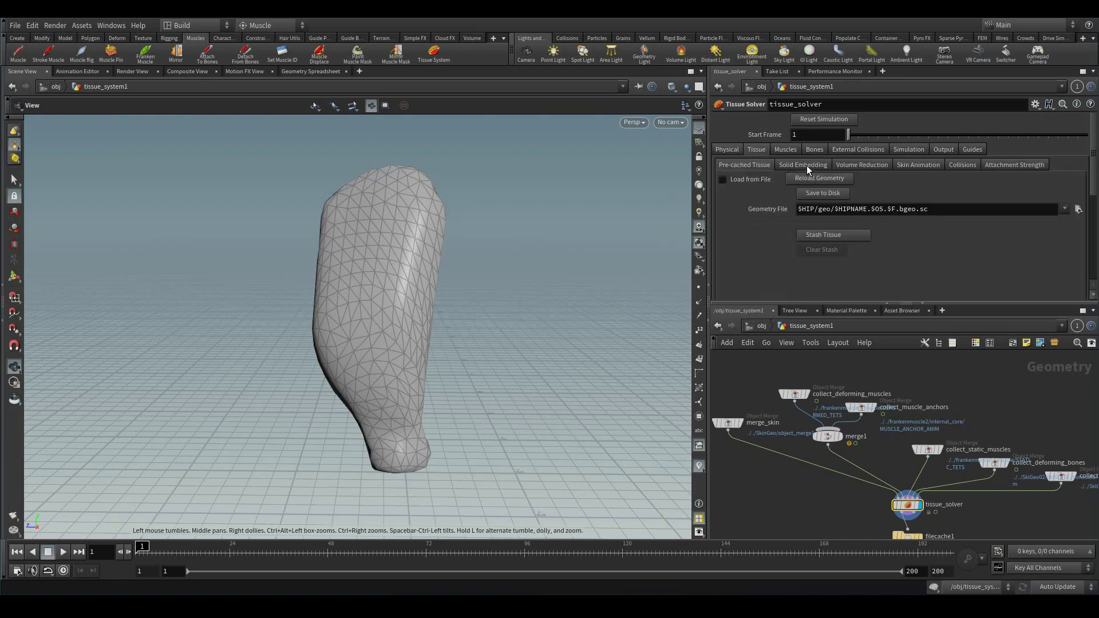
{"action": "left_click", "coordinate": [807, 166]}
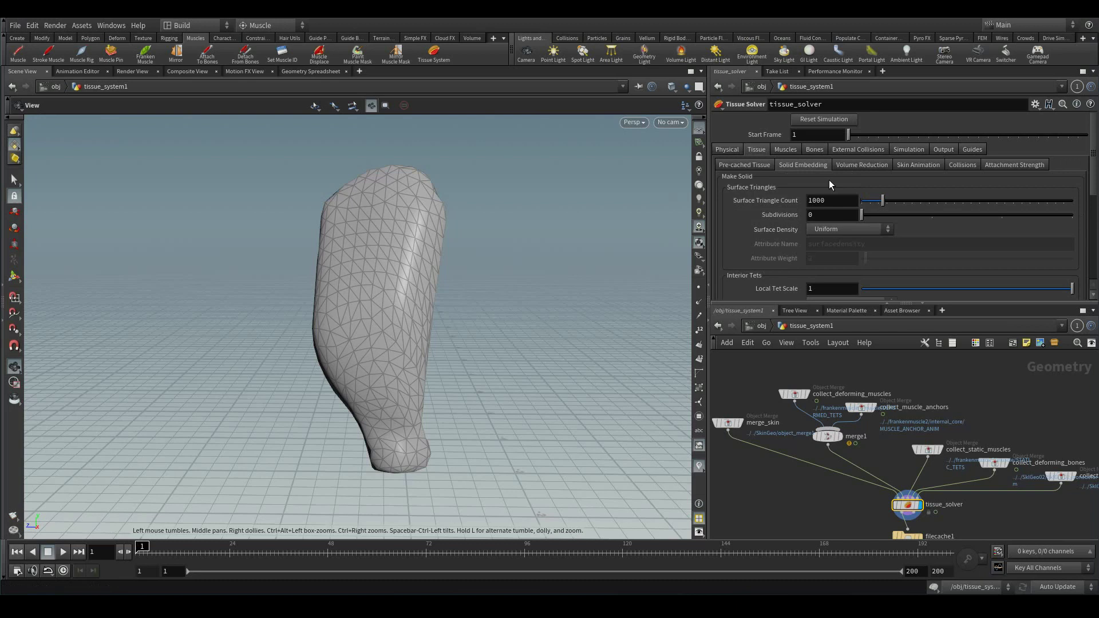
{"action": "left_click", "coordinate": [867, 166]}
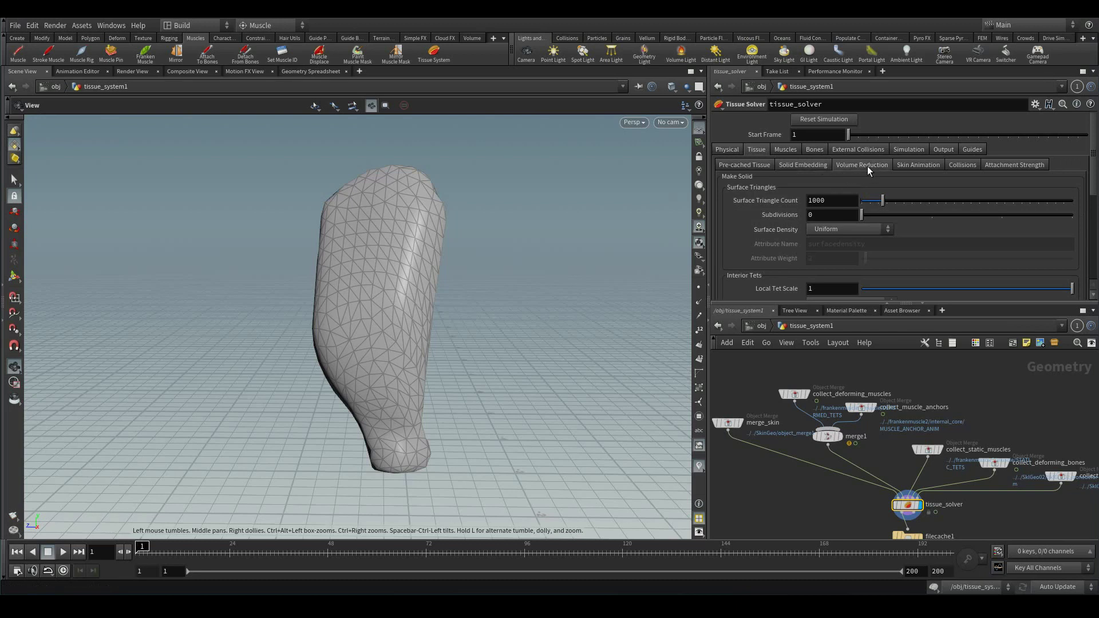
{"action": "left_click", "coordinate": [906, 164]}
{"action": "left_click", "coordinate": [964, 166]}
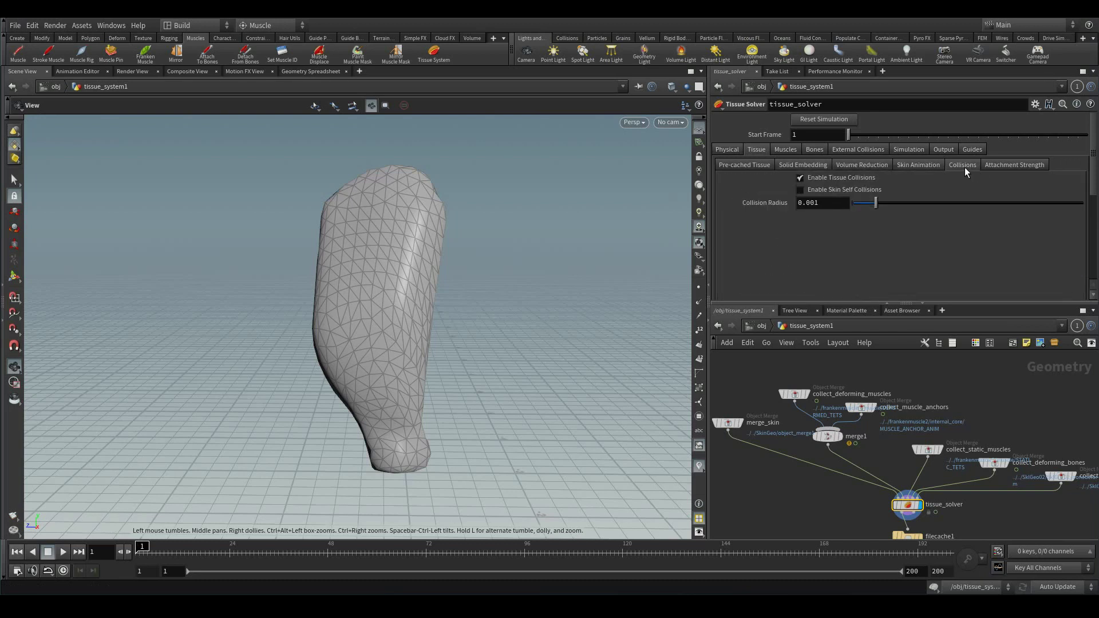
{"action": "left_click", "coordinate": [996, 166]}
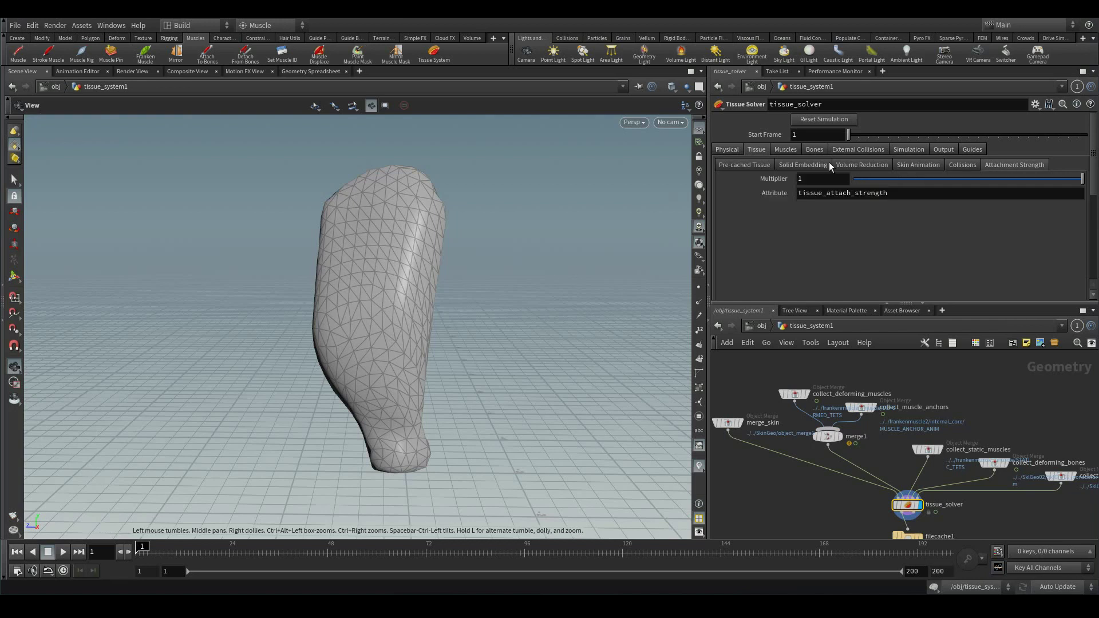
- Review the tissue solver's Bones, Muscles, Simulation, Guides and Output settings and return to its Tissue settings
{"action": "left_click", "coordinate": [812, 150]}
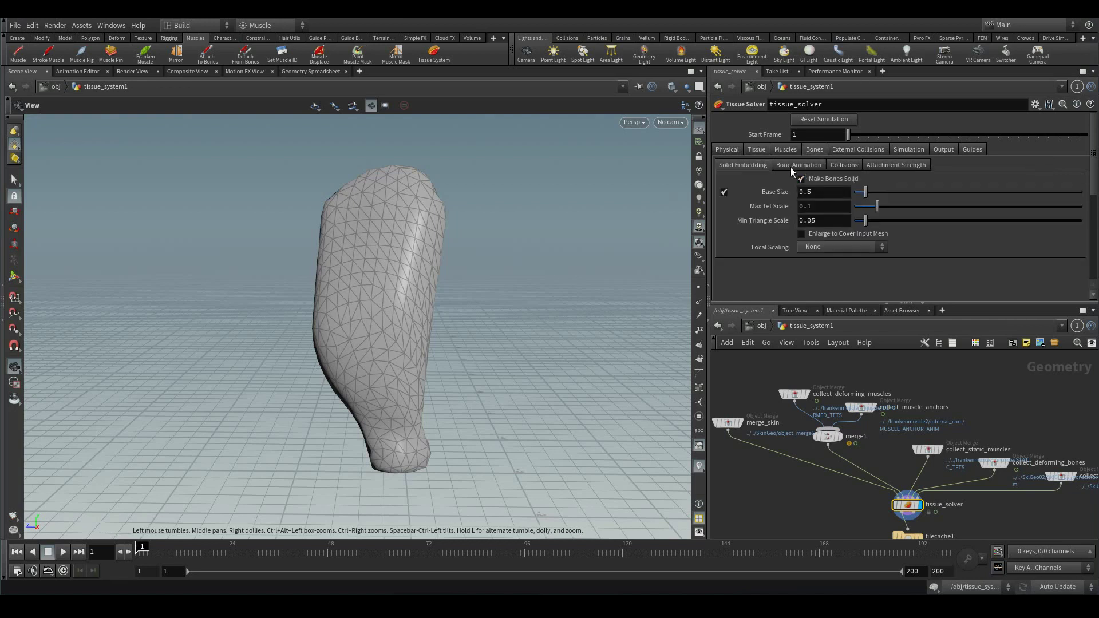
{"action": "left_click", "coordinate": [856, 167]}
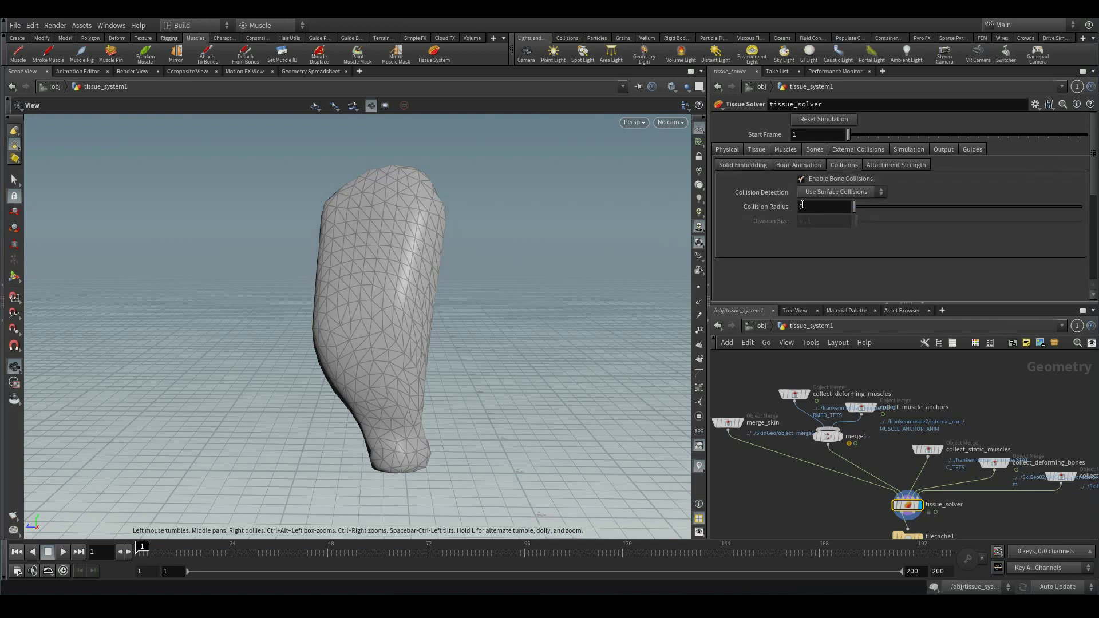
{"action": "left_click", "coordinate": [787, 151]}
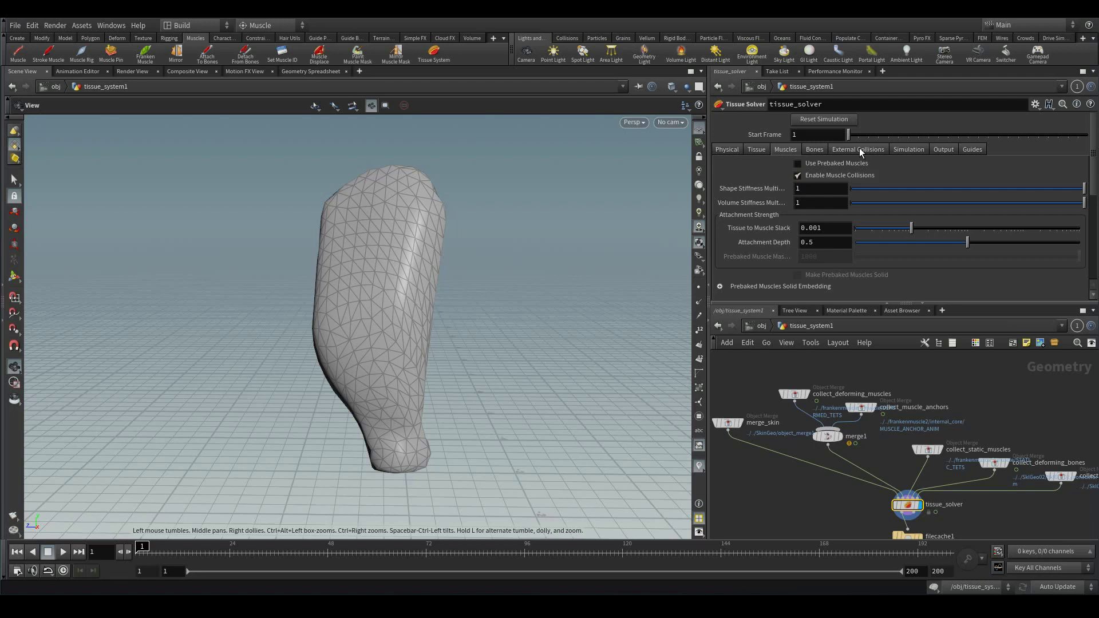
{"action": "left_click", "coordinate": [906, 147]}
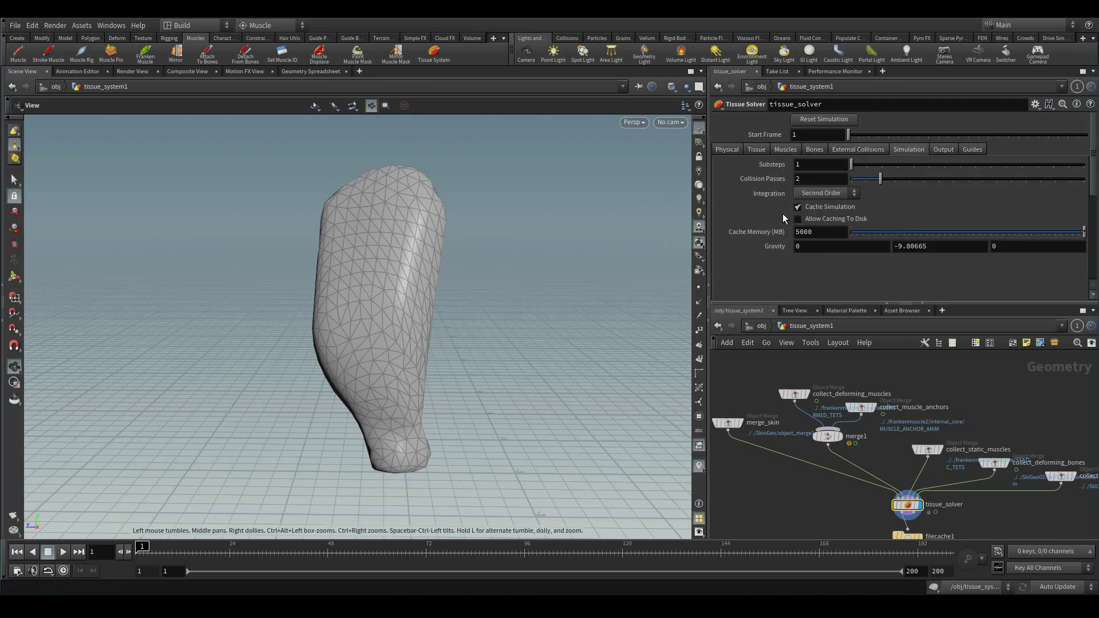
{"action": "left_click", "coordinate": [971, 150]}
{"action": "left_click", "coordinate": [961, 150]}
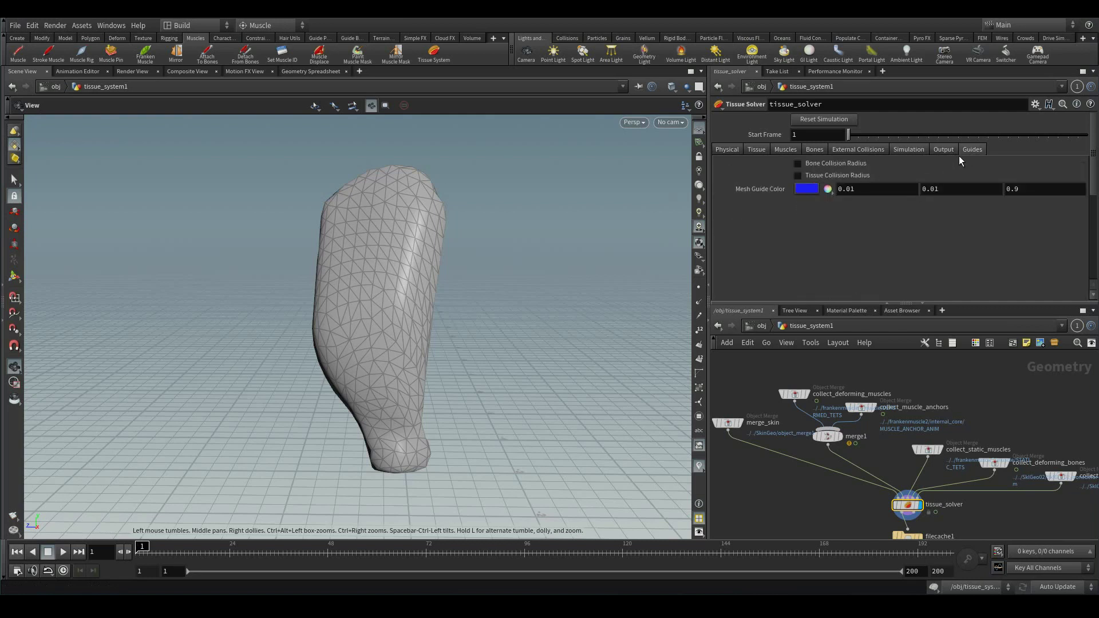
{"action": "left_click", "coordinate": [941, 150]}
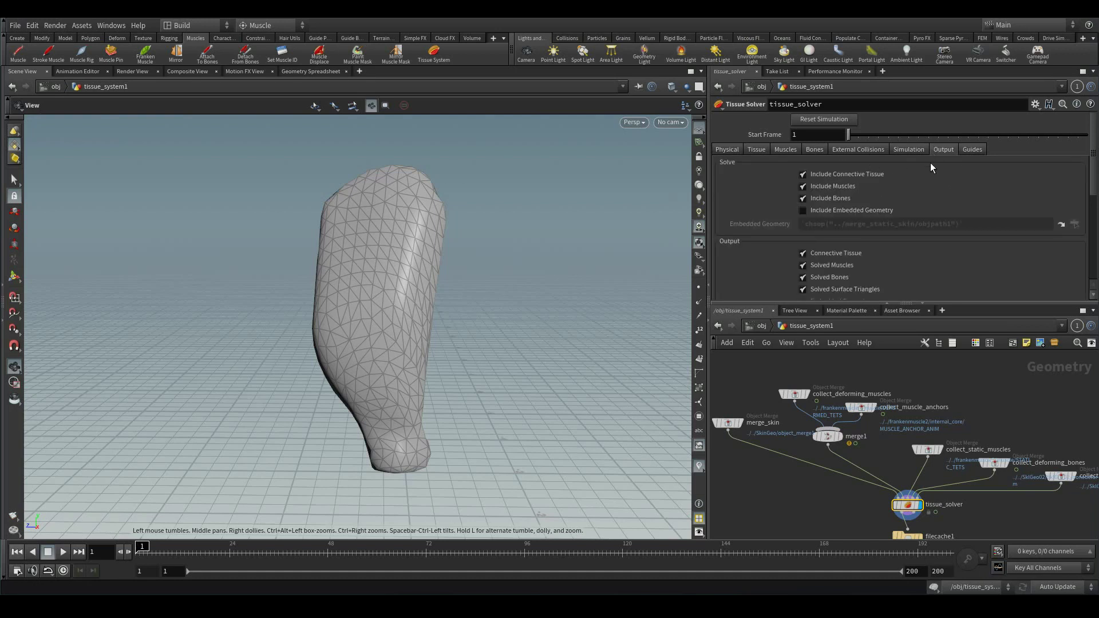
{"action": "left_click", "coordinate": [757, 150]}
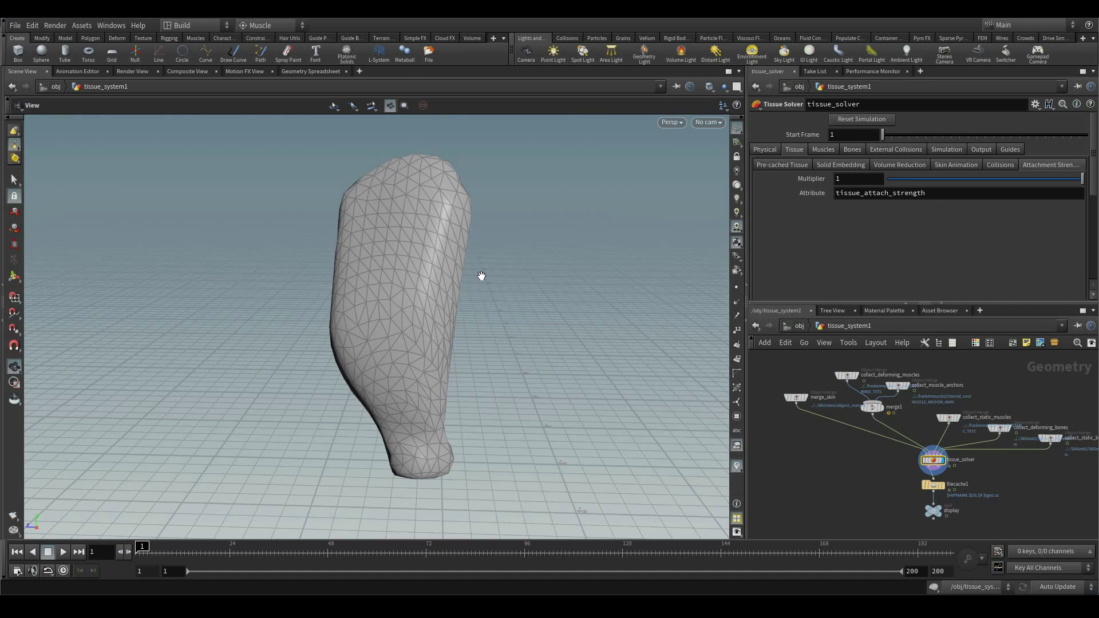
- Display the leg in wireframe and examine the tissue tetrahedra around the internal muscles and bones from several angles
{"action": "right_click_drag", "start_coordinate": [482, 276], "coordinate": [683, 382]}
{"action": "mouse_move", "coordinate": [683, 382]}
{"action": "left_mouse_down"}
{"action": "mouse_move", "coordinate": [491, 366]}
{"action": "mouse_move", "coordinate": [293, 293]}
{"action": "mouse_move", "coordinate": [662, 422]}
{"action": "mouse_move", "coordinate": [380, 319]}
{"action": "mouse_move", "coordinate": [622, 381]}
{"action": "mouse_move", "coordinate": [463, 299]}
{"action": "mouse_move", "coordinate": [488, 317]}
{"action": "mouse_move", "coordinate": [530, 385]}
{"action": "mouse_move", "coordinate": [402, 297]}
{"action": "mouse_move", "coordinate": [447, 287]}
{"action": "mouse_move", "coordinate": [503, 375]}
{"action": "mouse_move", "coordinate": [415, 277]}
{"action": "mouse_move", "coordinate": [489, 367]}
{"action": "mouse_move", "coordinate": [435, 283]}
{"action": "mouse_move", "coordinate": [459, 336]}
{"action": "mouse_move", "coordinate": [550, 358]}
{"action": "mouse_move", "coordinate": [622, 412]}
{"action": "mouse_move", "coordinate": [479, 381]}
{"action": "mouse_move", "coordinate": [422, 386]}
{"action": "mouse_move", "coordinate": [458, 376]}
{"action": "mouse_move", "coordinate": [599, 449]}
{"action": "mouse_move", "coordinate": [505, 314]}
{"action": "mouse_move", "coordinate": [417, 254]}
{"action": "left_mouse_up"}
{"action": "key", "text": "w"}
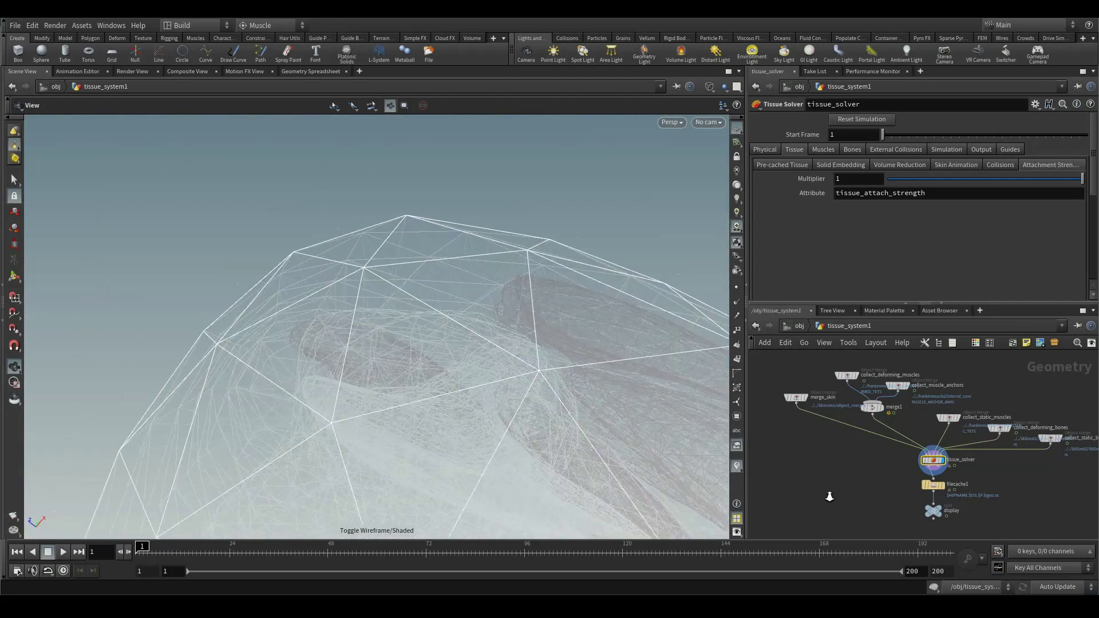
{"action": "middle_click_drag", "start_coordinate": [409, 467], "coordinate": [466, 418]}
{"action": "right_click_drag", "start_coordinate": [258, 295], "coordinate": [644, 454]}
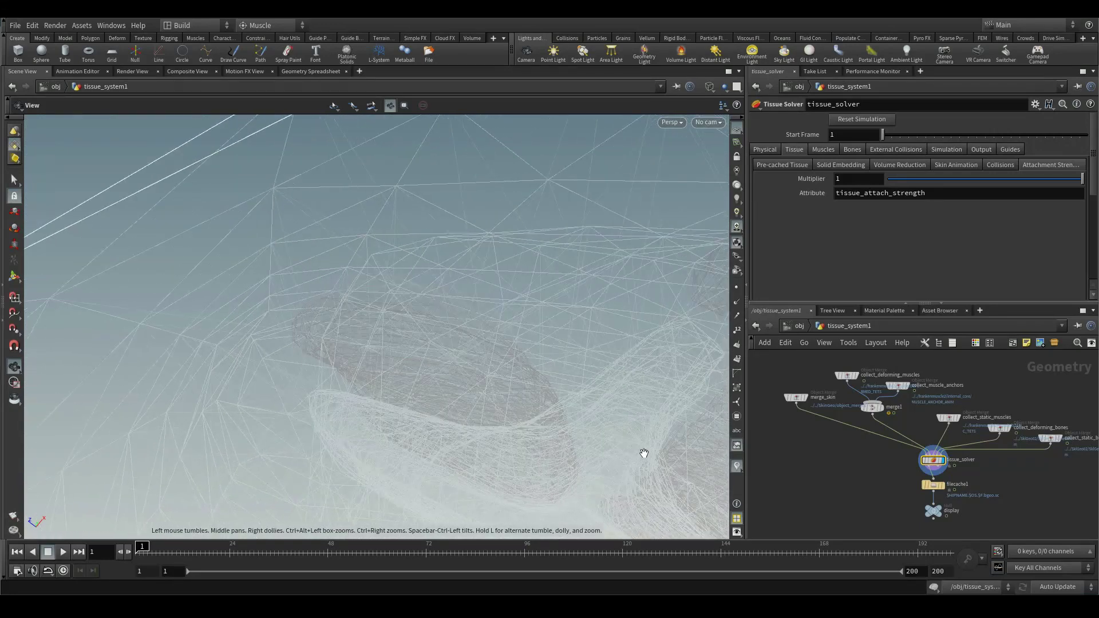
{"action": "left_click_drag", "start_coordinate": [644, 453], "coordinate": [591, 294]}
{"action": "left_click_drag", "start_coordinate": [498, 161], "coordinate": [481, 337]}
{"action": "middle_click_drag", "start_coordinate": [481, 337], "coordinate": [283, 185]}
{"action": "right_click_drag", "start_coordinate": [507, 365], "coordinate": [544, 437]}
{"action": "middle_click_drag", "start_coordinate": [545, 437], "coordinate": [495, 243]}
{"action": "right_click_drag", "start_coordinate": [602, 323], "coordinate": [682, 356]}
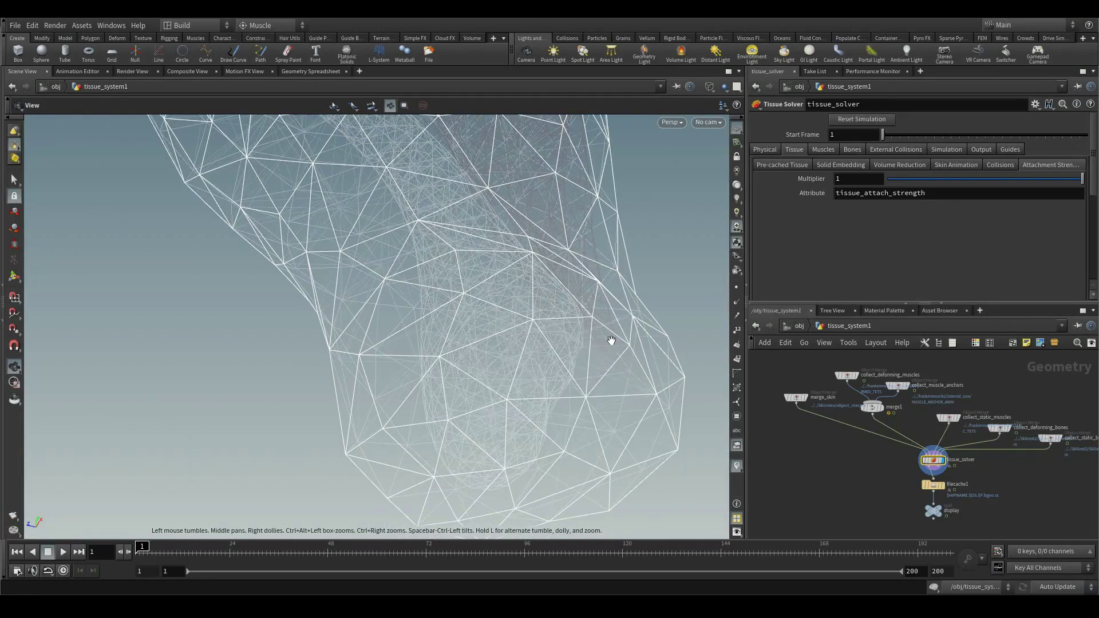
- Compare the solid embedding settings of the tissue and bones, undo the bones' Base Size change and return to the tissue attachment strength
{"action": "left_click", "coordinate": [837, 165]}
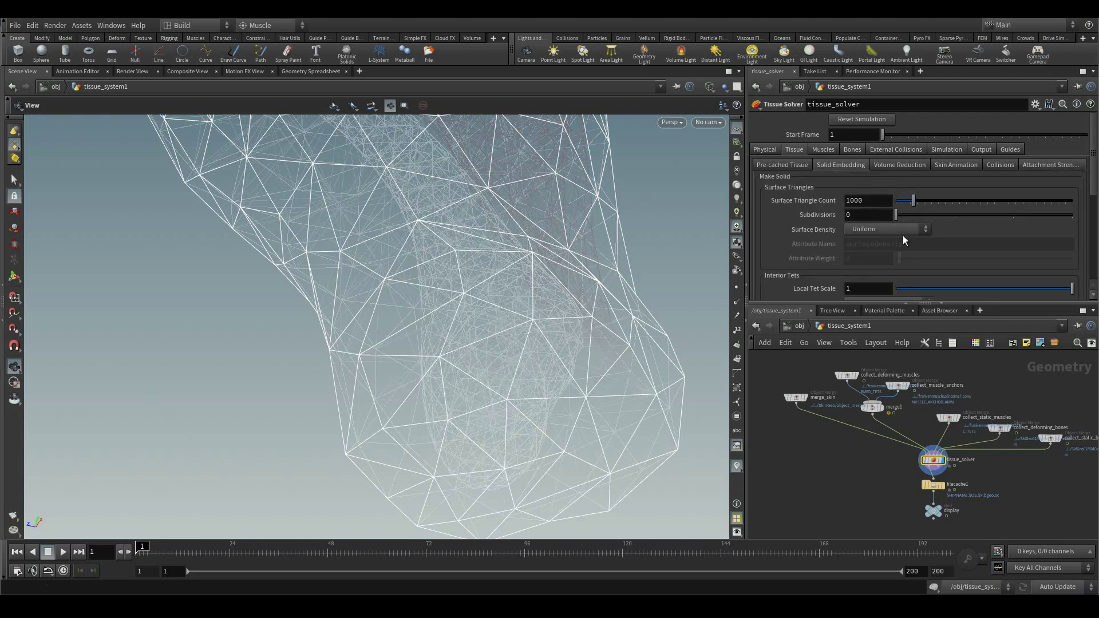
{"action": "left_click", "coordinate": [853, 149]}
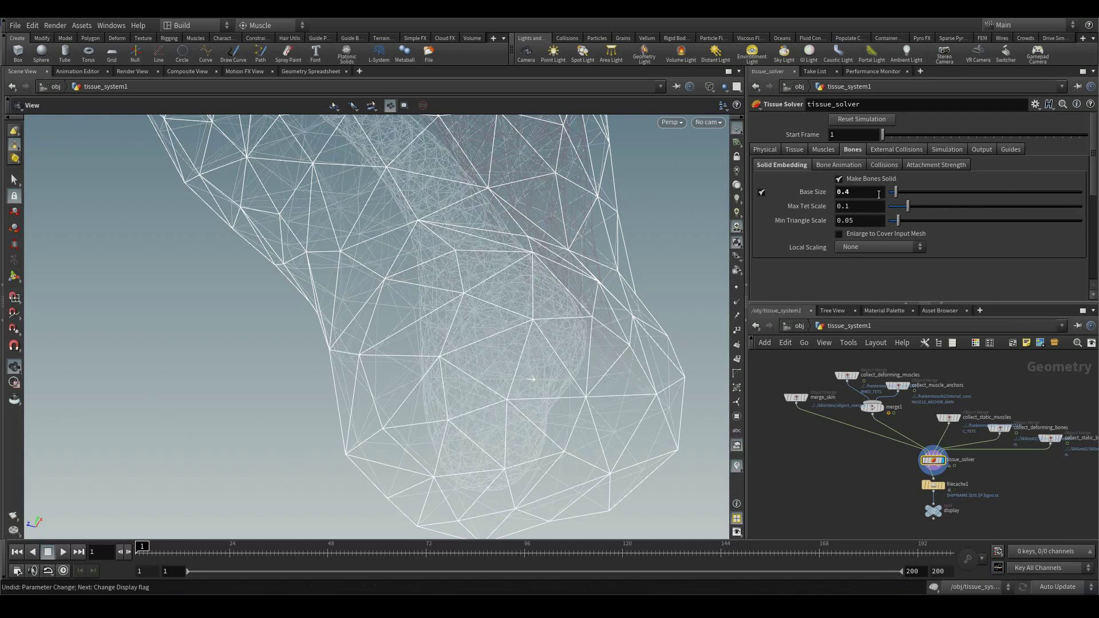
{"action": "key", "text": "ctrl+z"}
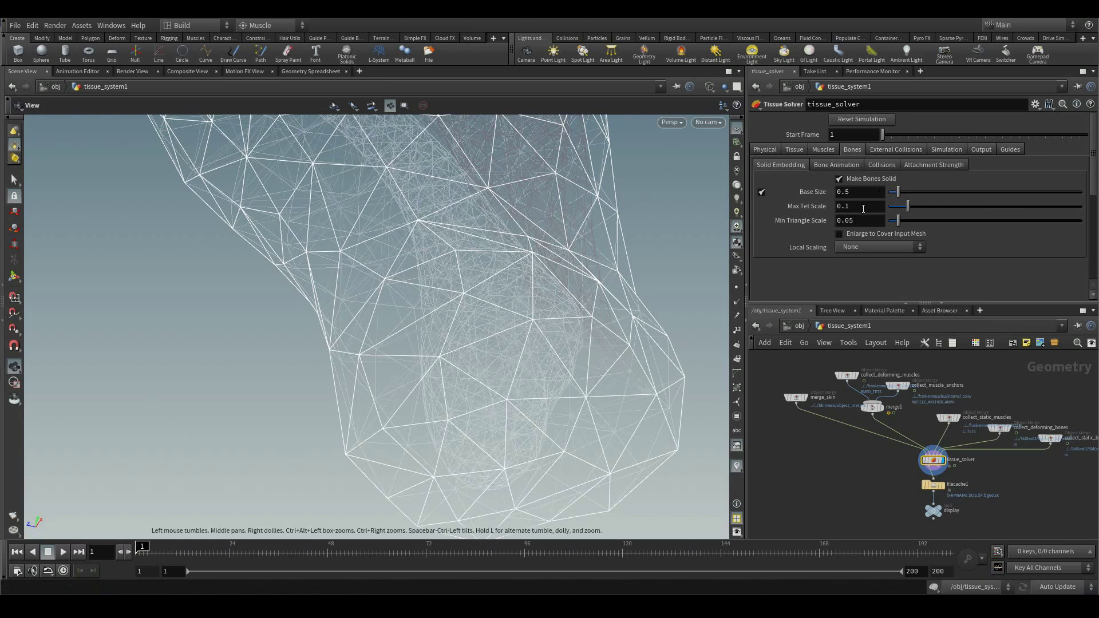
{"action": "left_click", "coordinate": [801, 150]}
{"action": "left_click", "coordinate": [1037, 165]}
- Examine the wireframe structure between skin and muscles and return the leg to shaded display
{"action": "right_click_drag", "start_coordinate": [629, 364], "coordinate": [225, 228]}
{"action": "right_click_drag", "start_coordinate": [648, 403], "coordinate": [294, 277]}
{"action": "middle_click_drag", "start_coordinate": [560, 323], "coordinate": [389, 298]}
{"action": "mouse_move", "coordinate": [389, 298]}
{"action": "left_mouse_down"}
{"action": "mouse_move", "coordinate": [462, 359]}
{"action": "mouse_move", "coordinate": [432, 404]}
{"action": "mouse_move", "coordinate": [445, 424]}
{"action": "left_mouse_up"}
{"action": "key", "text": "w"}
{"action": "left_click_drag", "start_coordinate": [499, 367], "coordinate": [493, 373]}
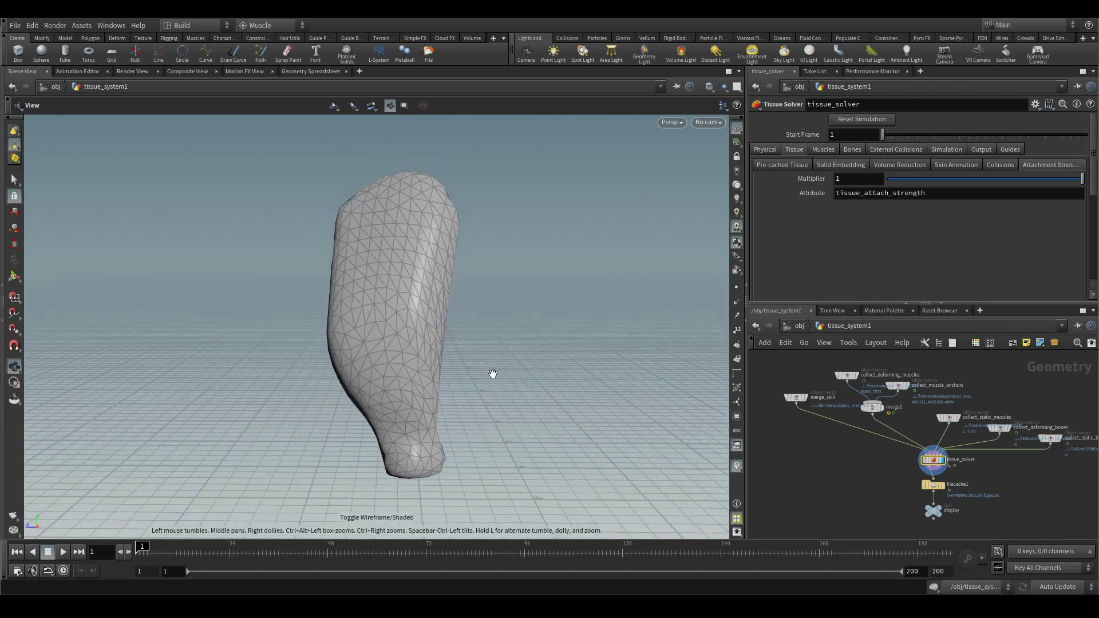
{"action": "mouse_move", "coordinate": [493, 374]}
{"action": "middle_mouse_down"}
{"action": "mouse_move", "coordinate": [490, 343]}
{"action": "mouse_move", "coordinate": [477, 339]}
{"action": "middle_mouse_up"}
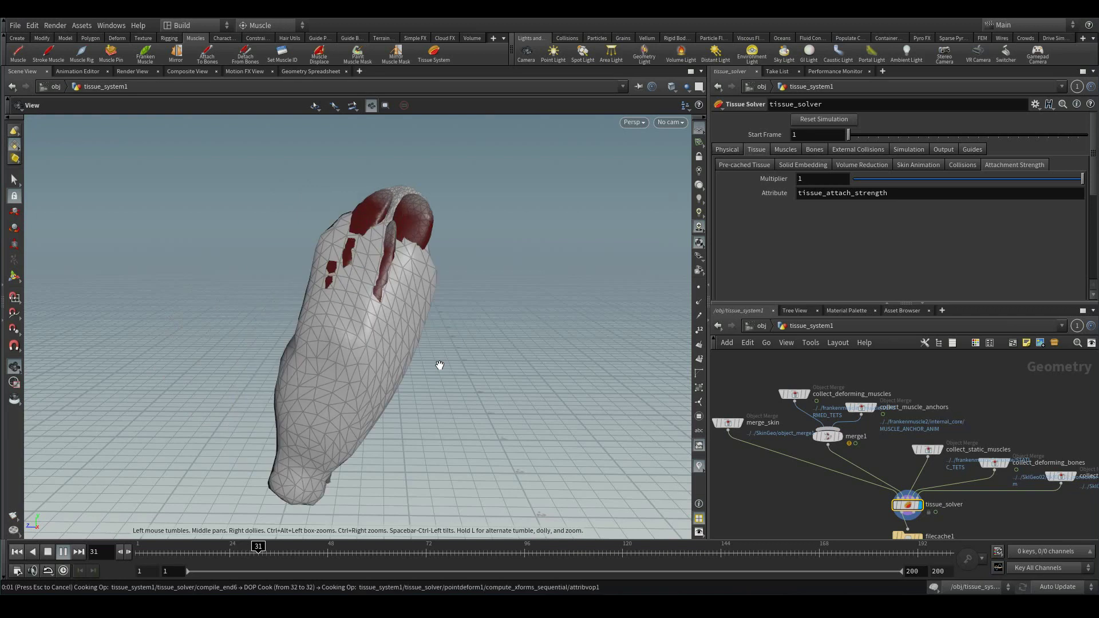
- Stop the simulation playback, inspect the muscles poking through the deformed skin and return the timeline to frame 1
{"action": "key", "text": "Escape"}
{"action": "mouse_move", "coordinate": [286, 545]}
{"action": "left_mouse_down"}
{"action": "mouse_move", "coordinate": [143, 542]}
{"action": "mouse_move", "coordinate": [252, 544]}
{"action": "mouse_move", "coordinate": [221, 544]}
{"action": "mouse_move", "coordinate": [254, 533]}
{"action": "left_mouse_up"}
{"action": "left_click_drag", "start_coordinate": [444, 346], "coordinate": [282, 474]}
{"action": "left_click_drag", "start_coordinate": [252, 544], "coordinate": [19, 501]}
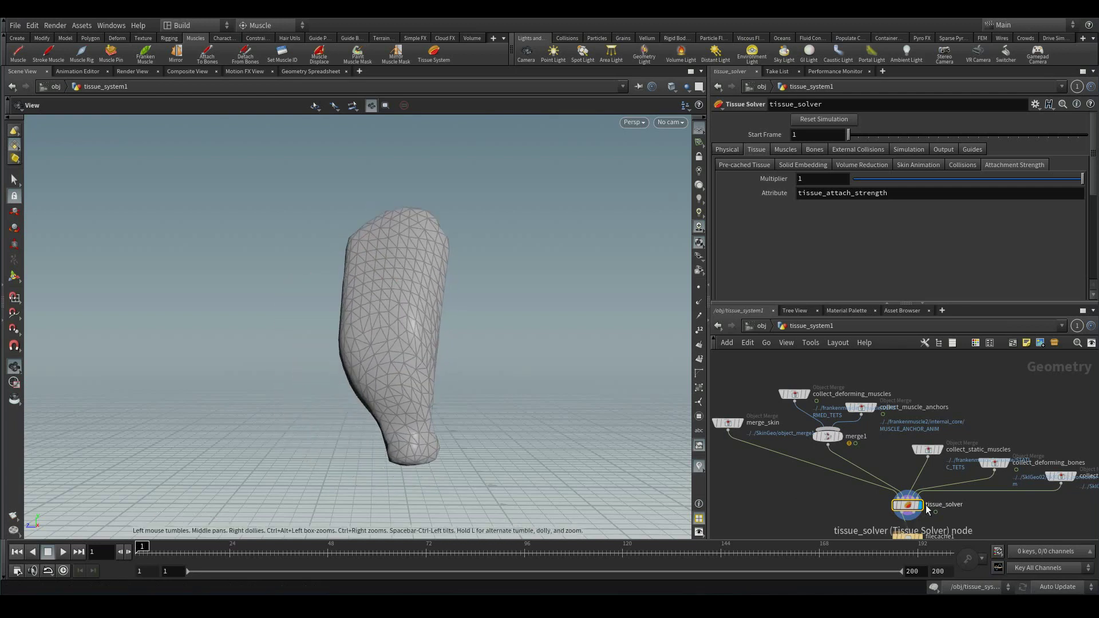
- Set the tissue's solid embedding Surface Triangle Count to 10000 and Subdivisions to 1
{"action": "left_click", "coordinate": [802, 165]}
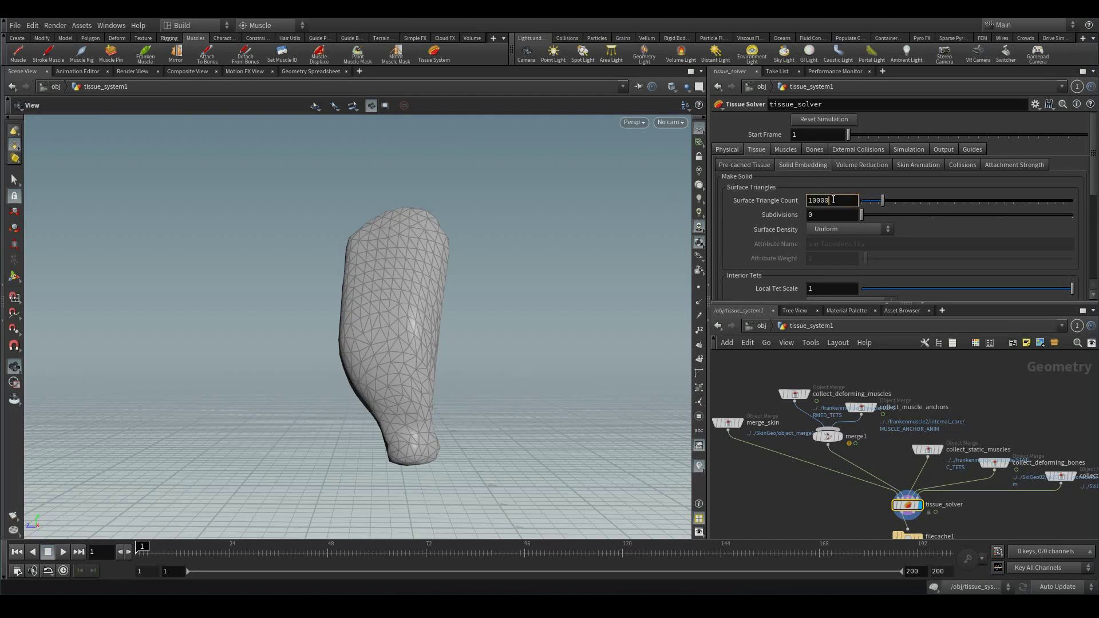
{"action": "key", "text": "Return"}
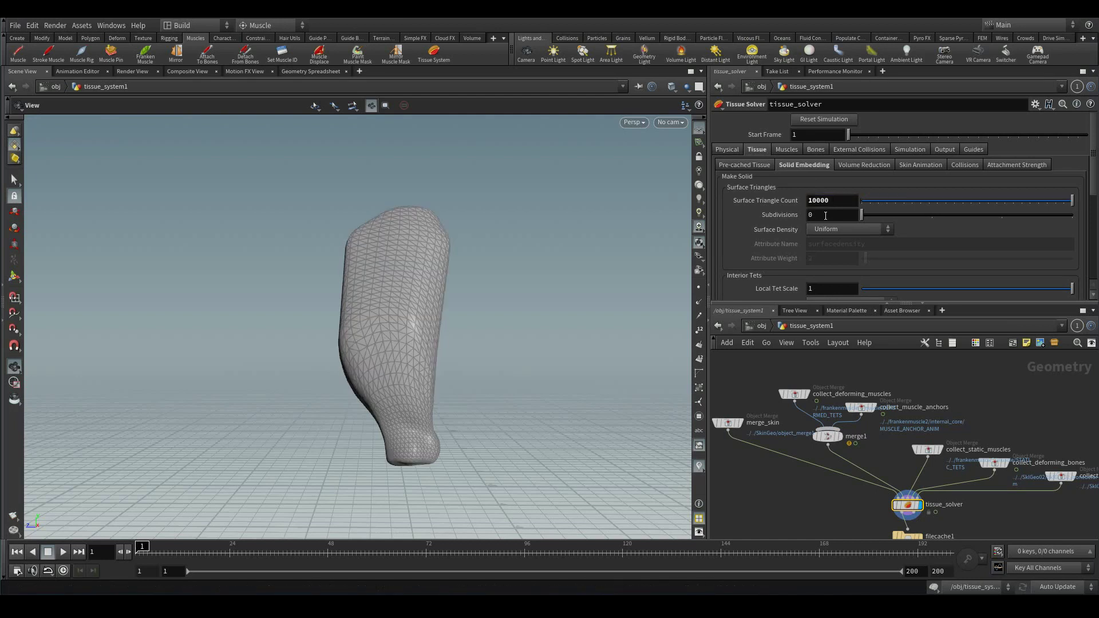
{"action": "left_click", "coordinate": [826, 216]}
{"action": "type", "text": "1"}
{"action": "key", "text": "Return"}
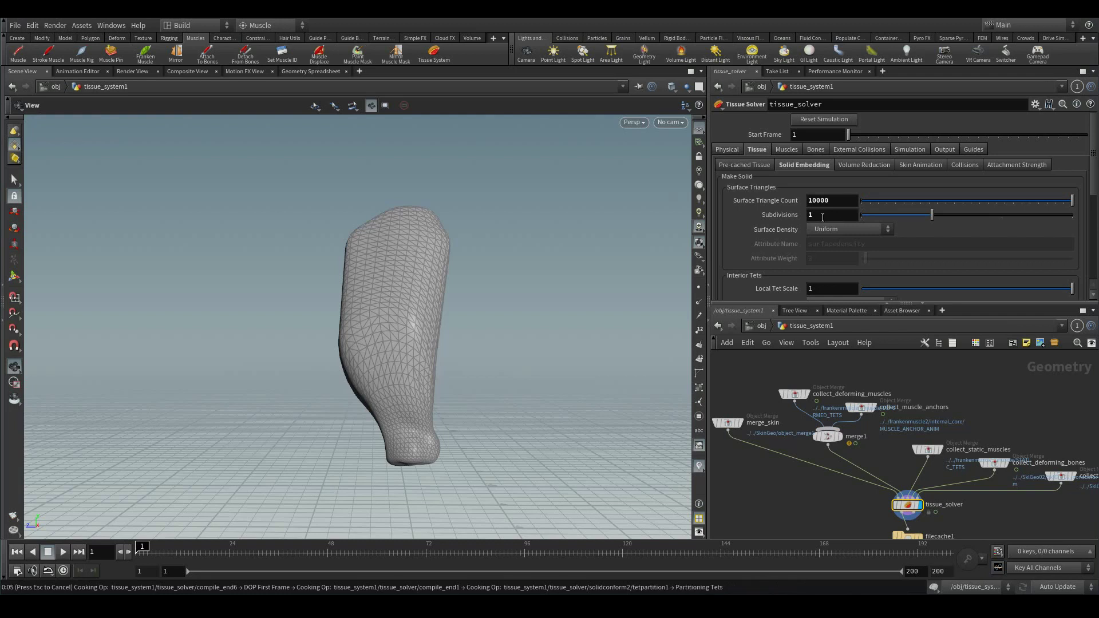
- Set the tissue solver's simulation Substeps to 3 and exclude Solved Muscles from its output
{"action": "left_click", "coordinate": [906, 150]}
{"action": "type", "text": "3"}
{"action": "key", "text": "Return"}
{"action": "left_click", "coordinate": [807, 178]}
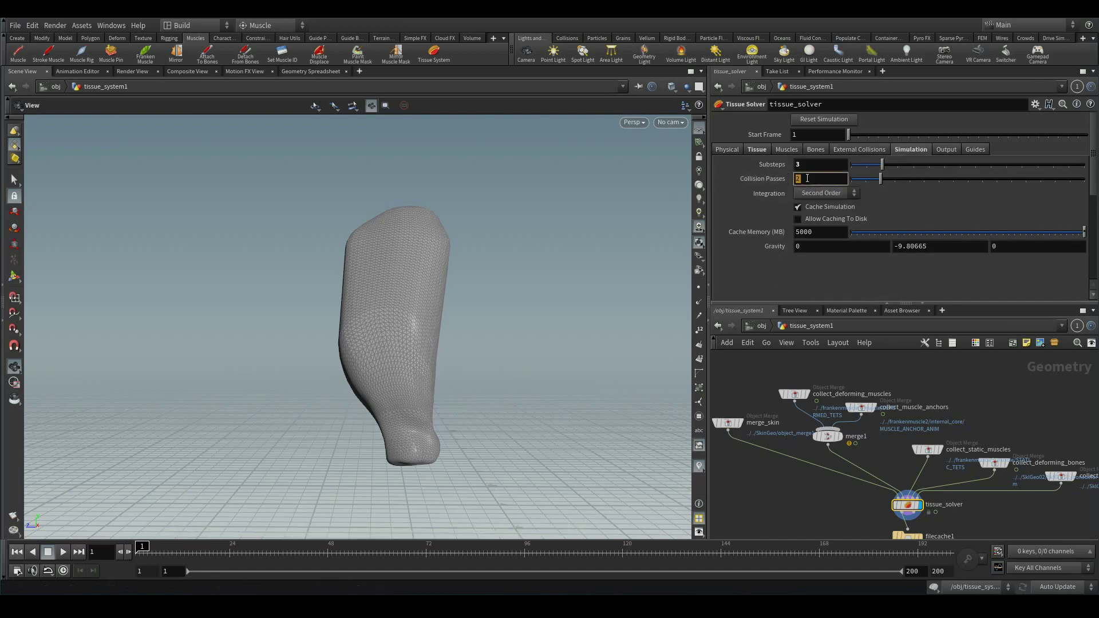
{"action": "left_click", "coordinate": [950, 152]}
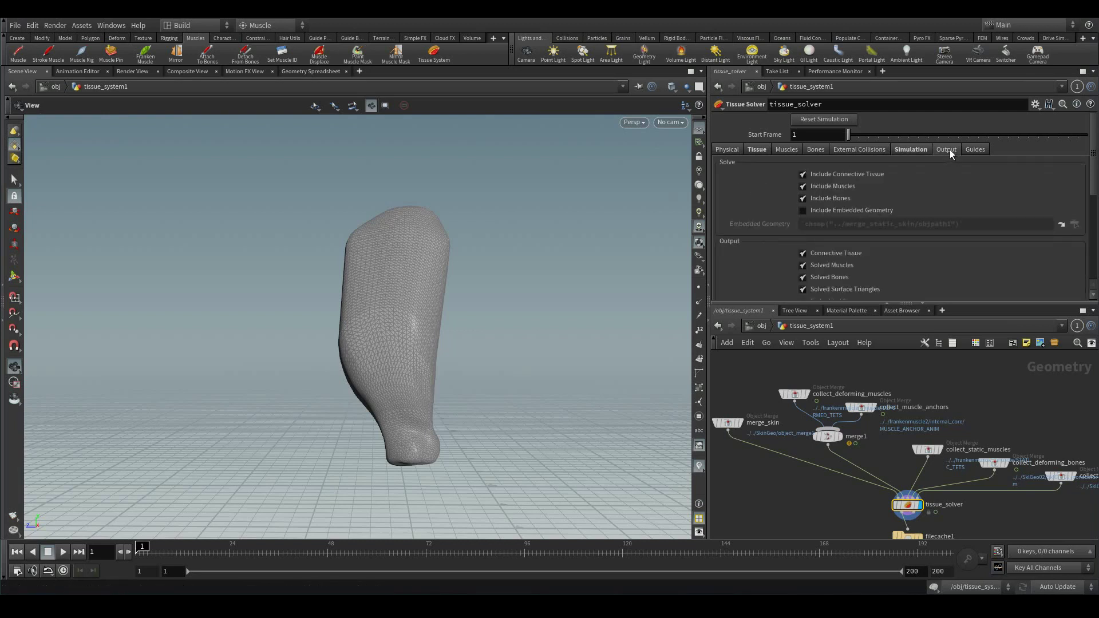
{"action": "left_click", "coordinate": [826, 267]}
- Save frames 1 to 200 from filecache1 as $HIP/Output/Cache/Dog_Skin01.$F.bgeo.sc and display the cache loaded from disk
{"action": "middle_click_drag", "start_coordinate": [985, 407], "coordinate": [975, 375]}
{"action": "left_click", "coordinate": [900, 509]}
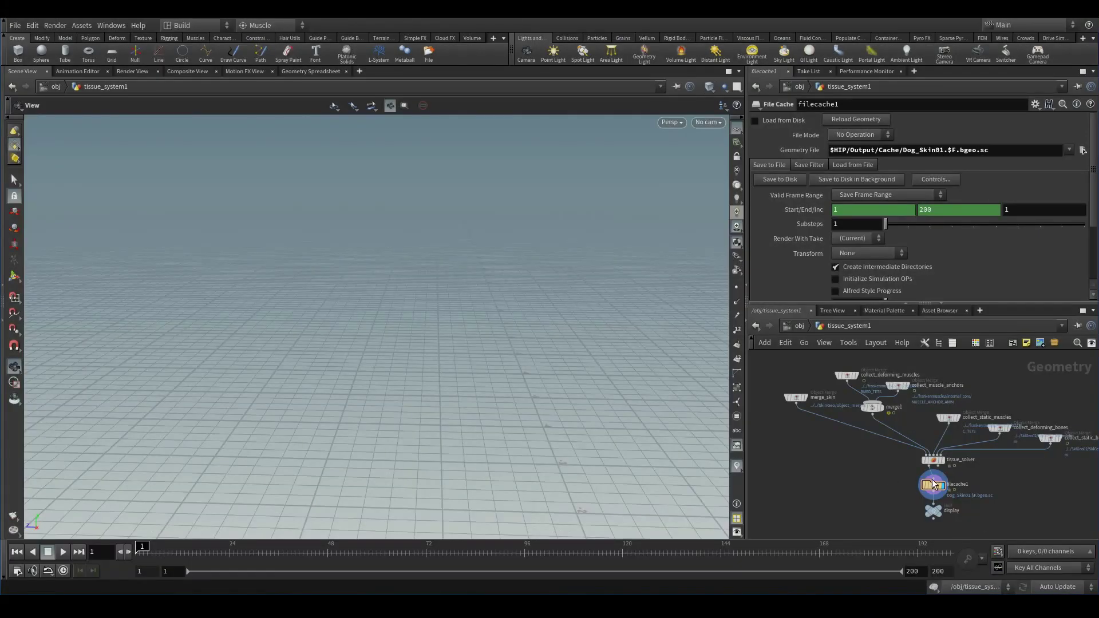
{"action": "mouse_move", "coordinate": [932, 495]}
{"action": "left_click", "coordinate": [934, 488]}
{"action": "left_click", "coordinate": [775, 118]}
- Scrub through the cached simulation to frame 147 and inspect the skin's folds and sliding from several angles
{"action": "left_click_drag", "start_coordinate": [201, 551], "coordinate": [740, 587]}
{"action": "left_click_drag", "start_coordinate": [369, 399], "coordinate": [690, 432]}
{"action": "middle_click_drag", "start_coordinate": [561, 430], "coordinate": [623, 328]}
{"action": "right_click_drag", "start_coordinate": [526, 419], "coordinate": [663, 481]}
{"action": "left_click_drag", "start_coordinate": [662, 481], "coordinate": [515, 311]}
{"action": "middle_click_drag", "start_coordinate": [403, 366], "coordinate": [412, 354]}
{"action": "left_click_drag", "start_coordinate": [413, 355], "coordinate": [238, 358]}
{"action": "middle_click_drag", "start_coordinate": [238, 358], "coordinate": [179, 394]}
{"action": "mouse_move", "coordinate": [300, 348]}
{"action": "left_mouse_down"}
{"action": "mouse_move", "coordinate": [336, 363]}
{"action": "mouse_move", "coordinate": [317, 362]}
{"action": "left_mouse_up"}
{"action": "mouse_move", "coordinate": [317, 362]}
{"action": "middle_mouse_down"}
{"action": "mouse_move", "coordinate": [334, 372]}
{"action": "mouse_move", "coordinate": [330, 354]}
{"action": "middle_mouse_up"}
{"action": "left_click_drag", "start_coordinate": [420, 430], "coordinate": [335, 371]}
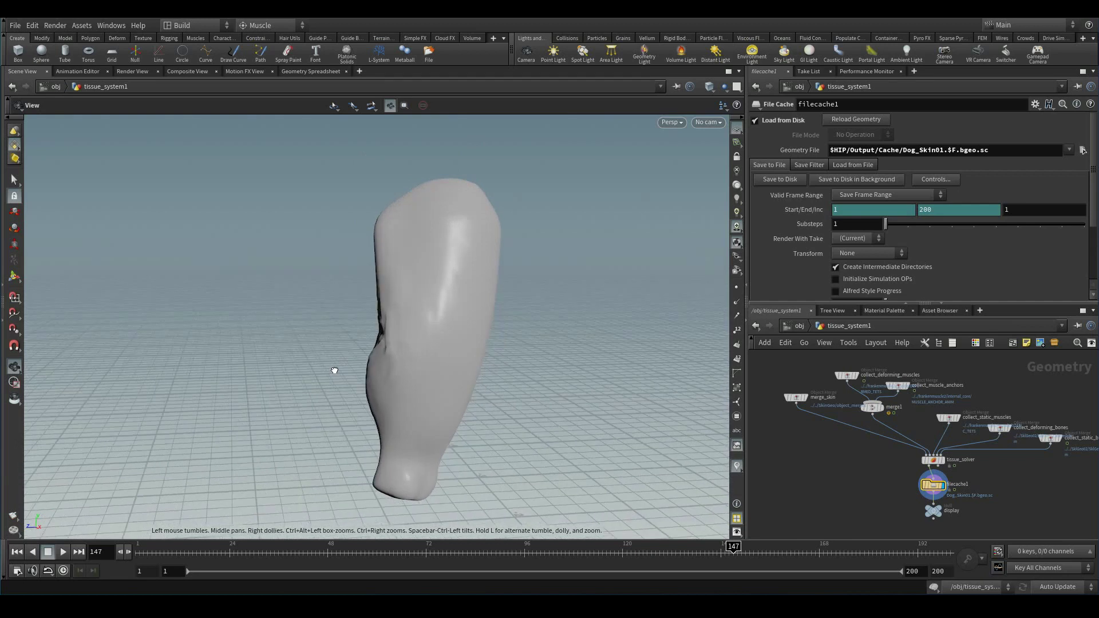
- Look through PreviewCam at frame 1 and show the leg shaded with its mesh wires
{"action": "left_click", "coordinate": [705, 127]}
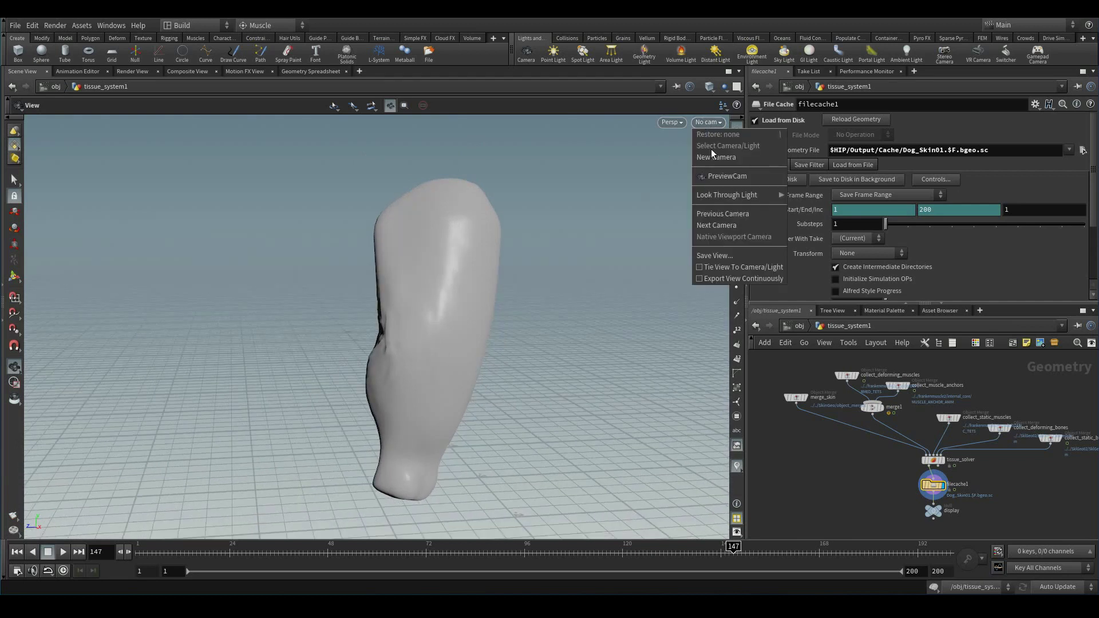
{"action": "left_click", "coordinate": [725, 177]}
{"action": "left_click_drag", "start_coordinate": [166, 548], "coordinate": [116, 550]}
{"action": "left_click", "coordinate": [713, 87]}
{"action": "left_click", "coordinate": [720, 202]}
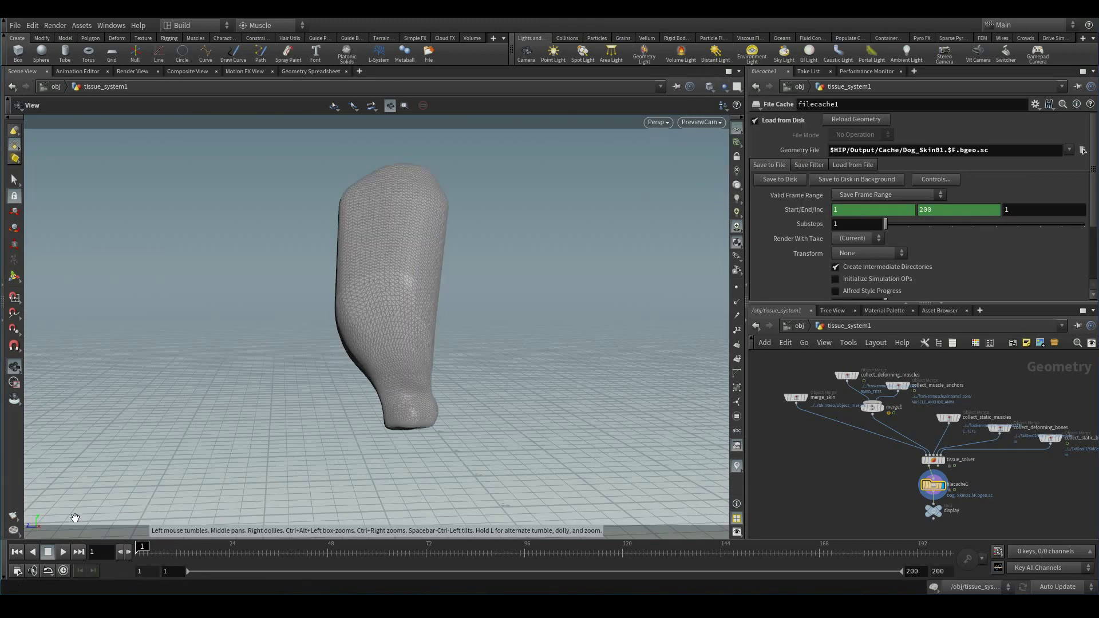
- Render a viewport flipbook of frames 1 to 200 through PreviewCam and move the timeline to frame 162
{"action": "right_click", "coordinate": [13, 517]}
{"action": "left_click", "coordinate": [175, 580]}
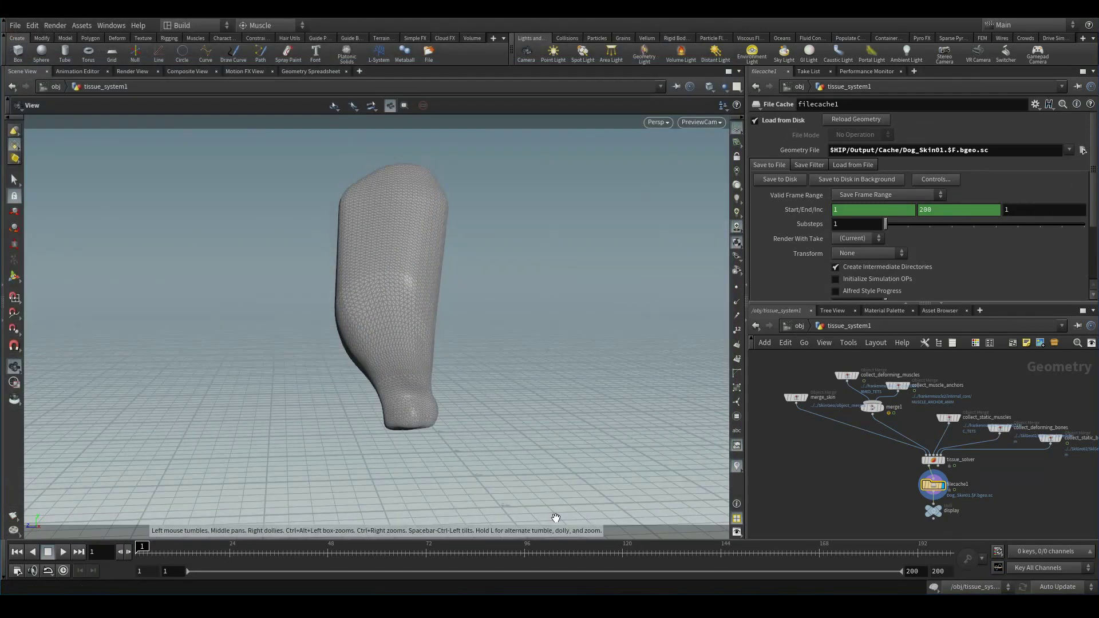
{"action": "left_click_drag", "start_coordinate": [679, 554], "coordinate": [795, 553]}
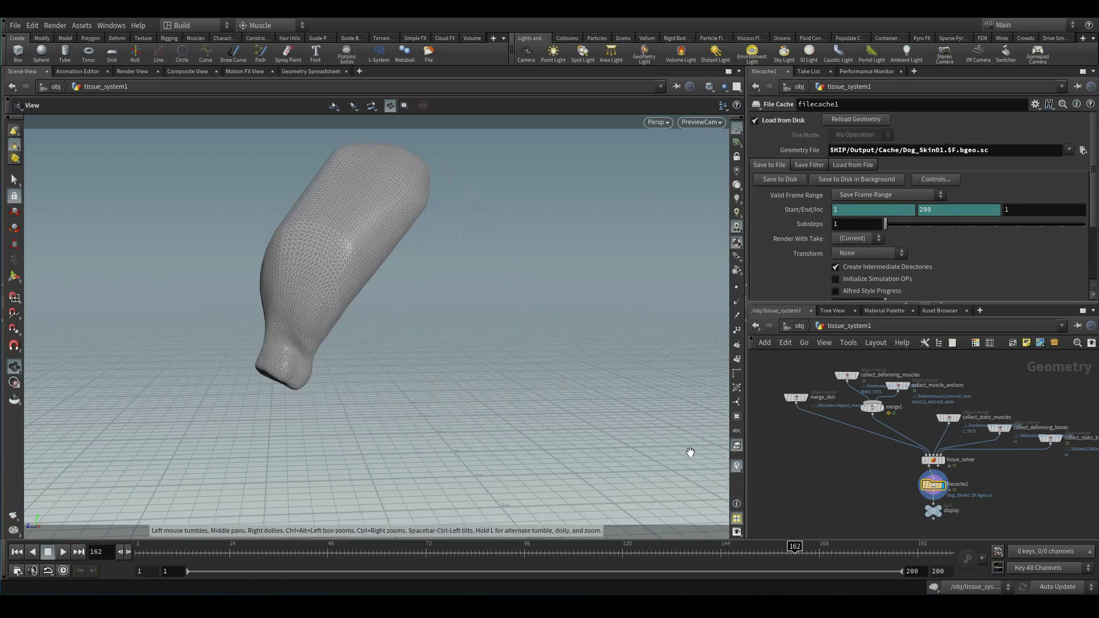
- Return to the object level, select tissue_system1 and scrub the timeline back to frame 1 to inspect the muscles inside the skin
{"action": "left_click", "coordinate": [797, 326]}
{"action": "left_click", "coordinate": [973, 526]}
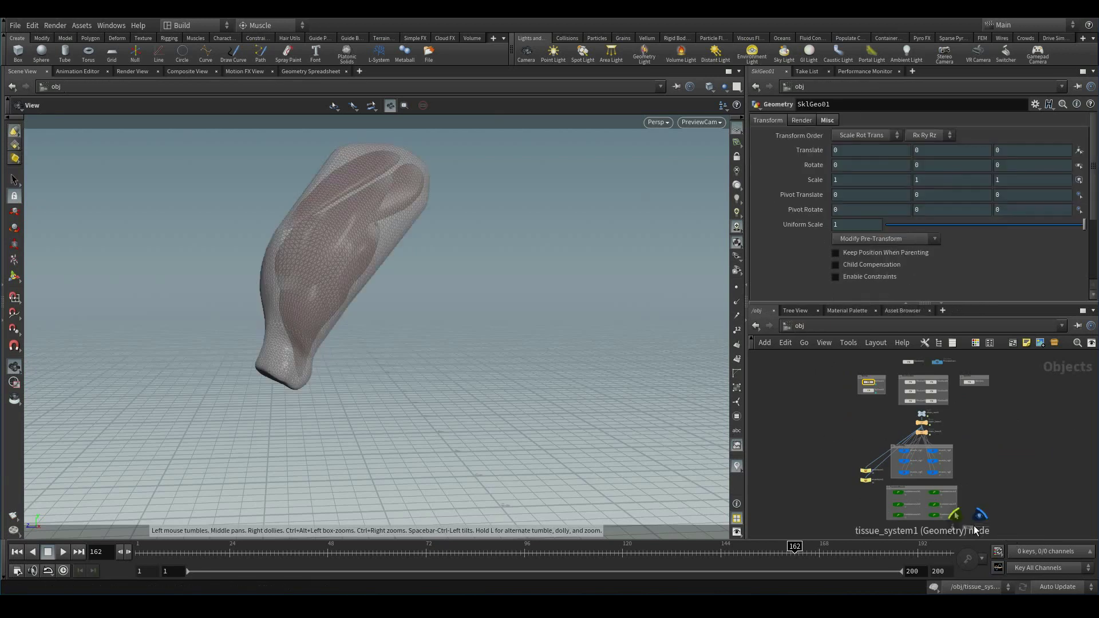
{"action": "left_click", "coordinate": [975, 530]}
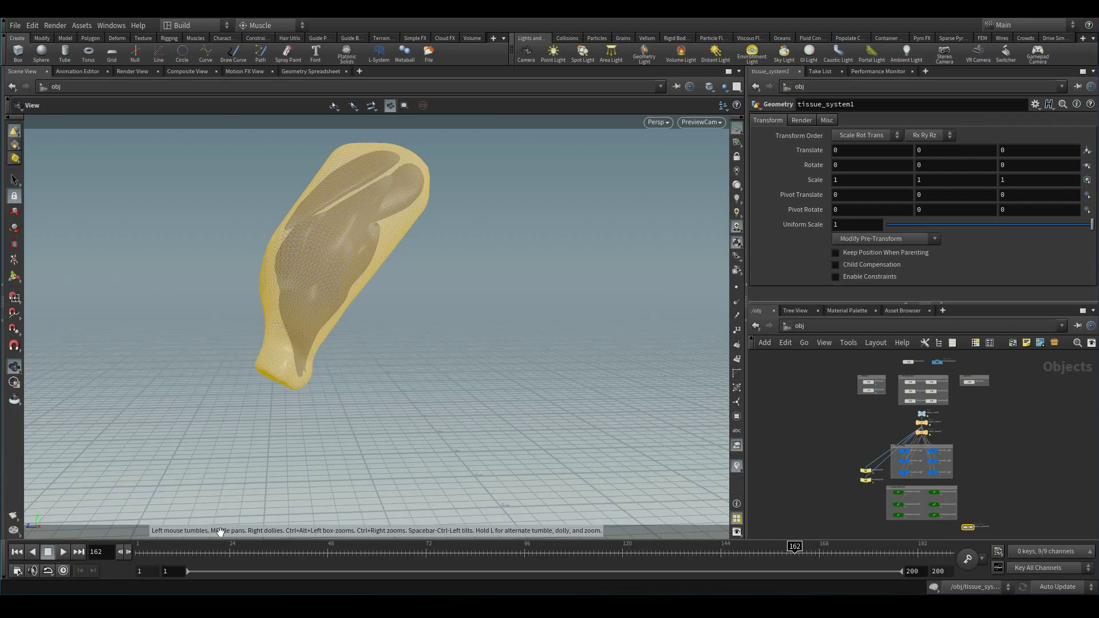
{"action": "mouse_move", "coordinate": [794, 547]}
{"action": "left_mouse_down"}
{"action": "mouse_move", "coordinate": [767, 548]}
{"action": "mouse_move", "coordinate": [799, 551]}
{"action": "left_mouse_up"}
{"action": "left_click_drag", "start_coordinate": [150, 553], "coordinate": [115, 554]}
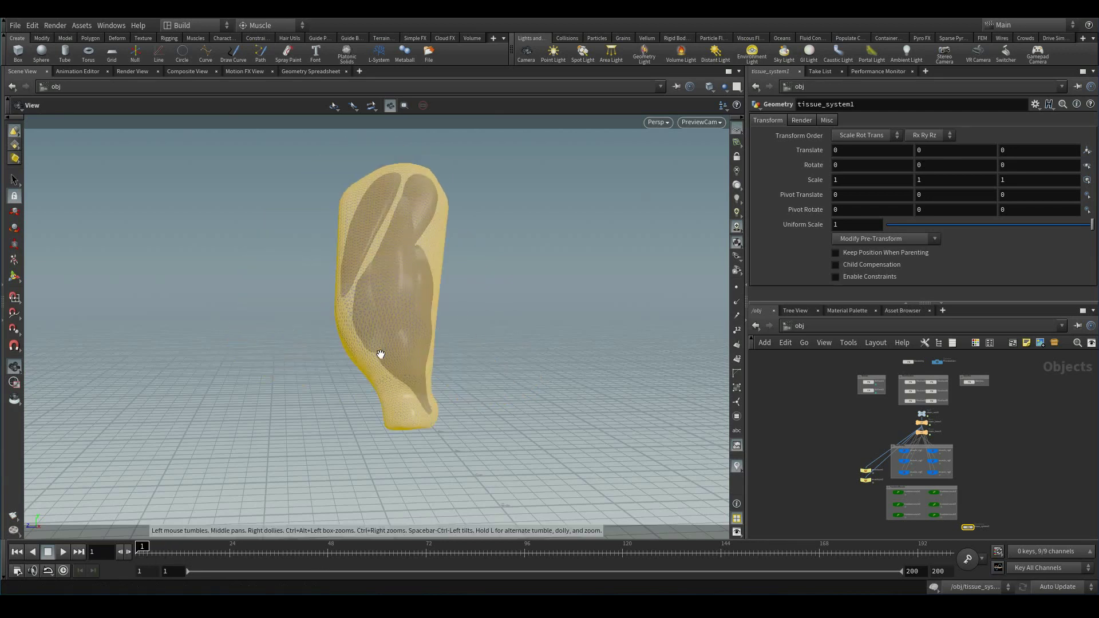